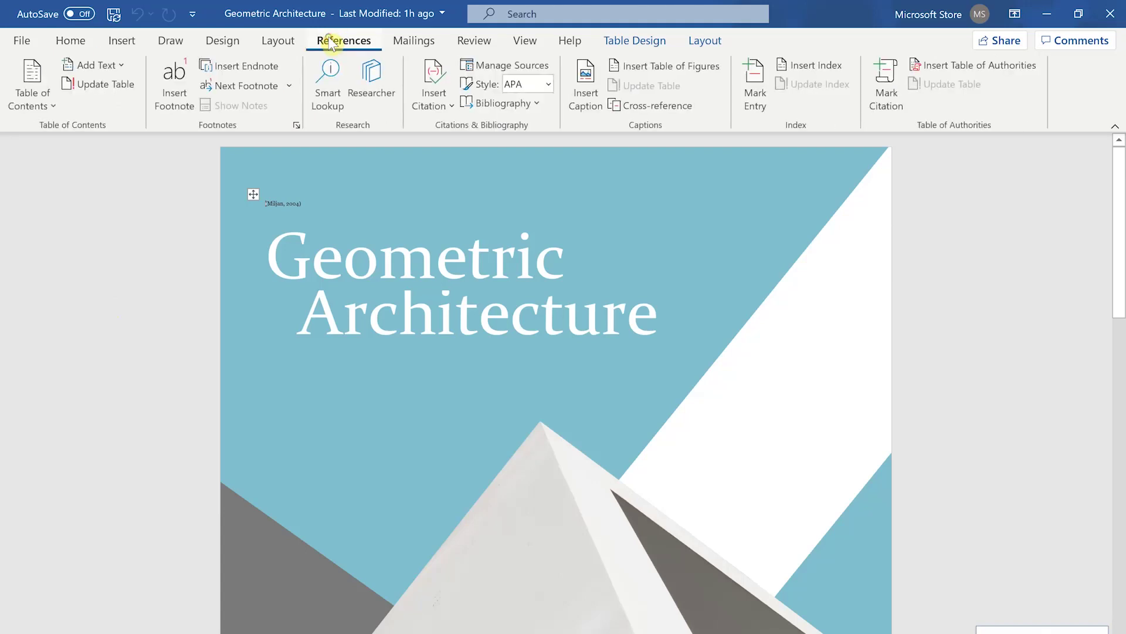
- Search Researcher for 'renaissance architecture' and scroll through the listed topics and sources
click(372, 87)
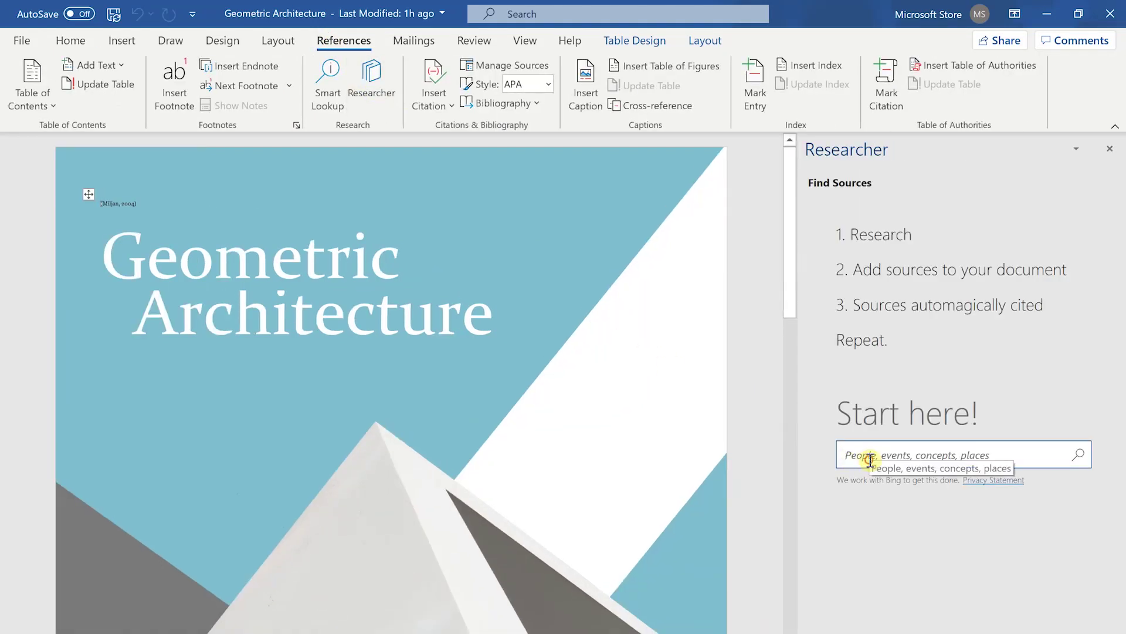
click(871, 461)
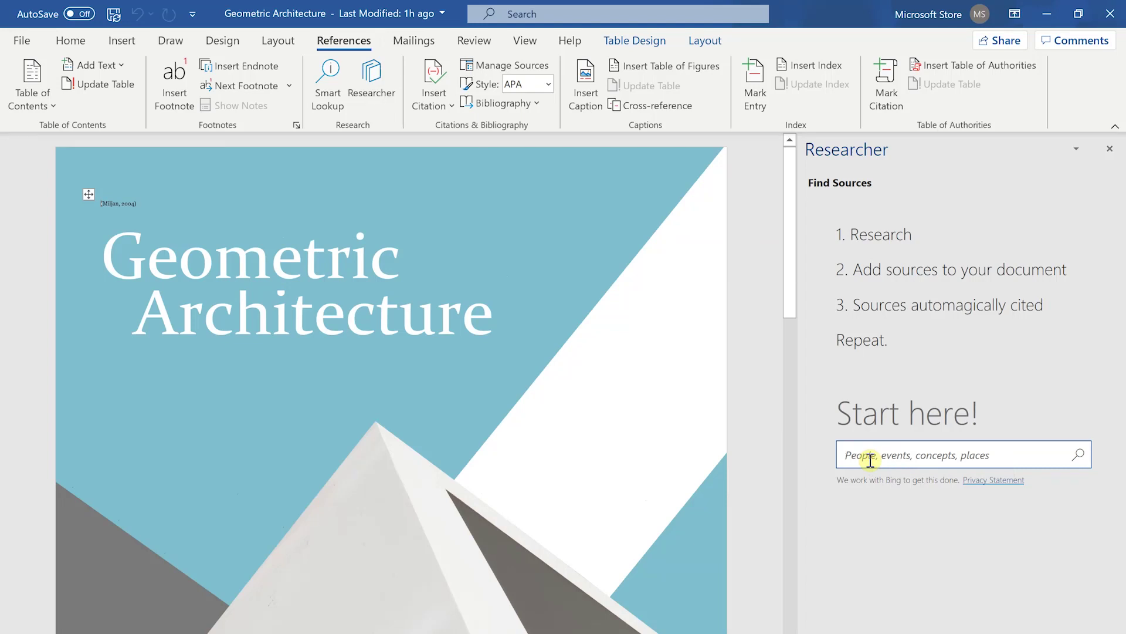
text(renaissance architecture)
key(Return)
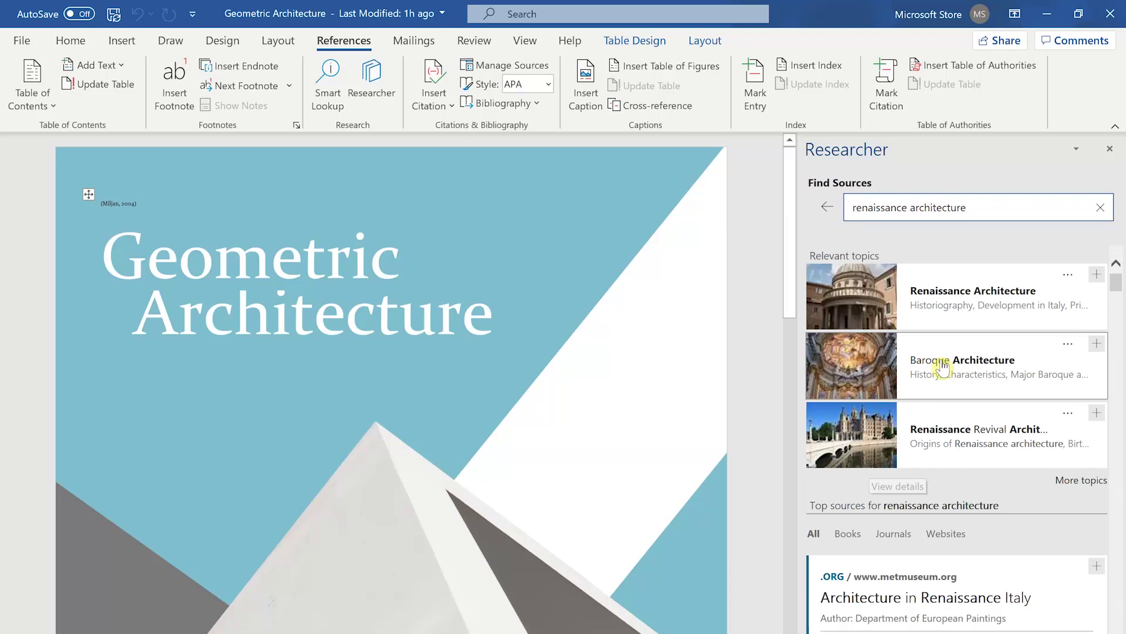
scroll(980, 519, down, 5)
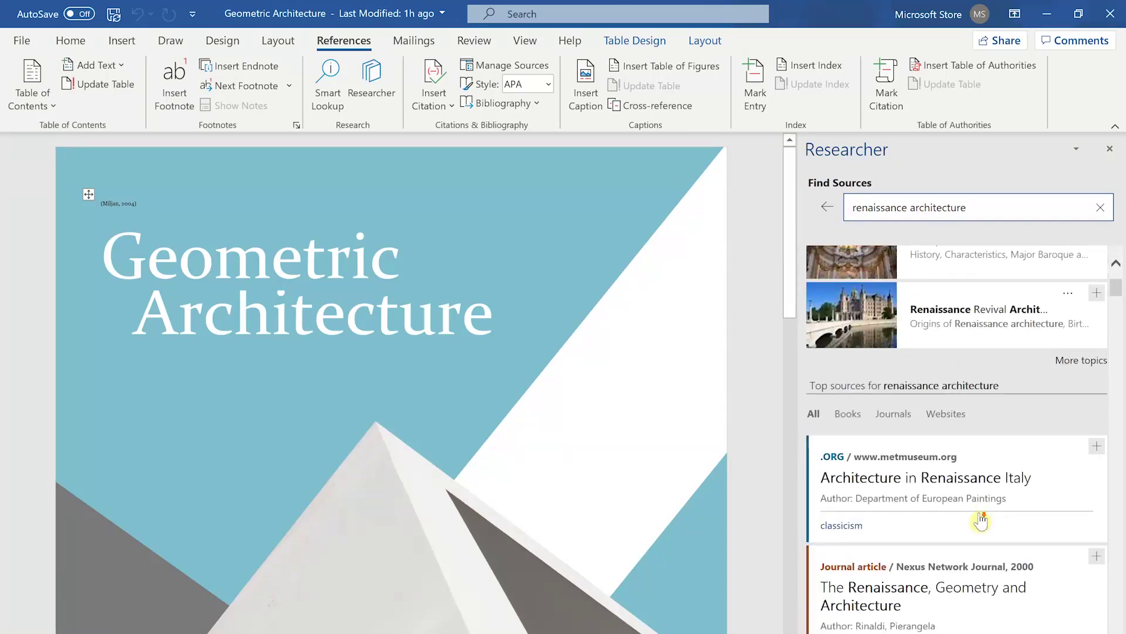
scroll(979, 519, down, 8)
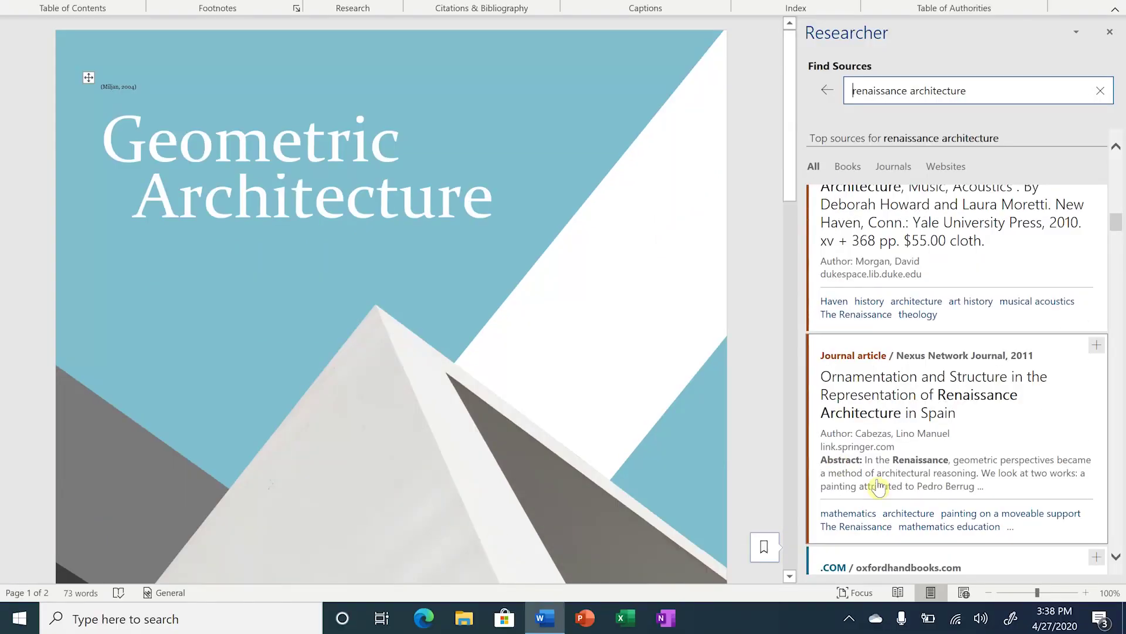
scroll(504, 410, down, 12)
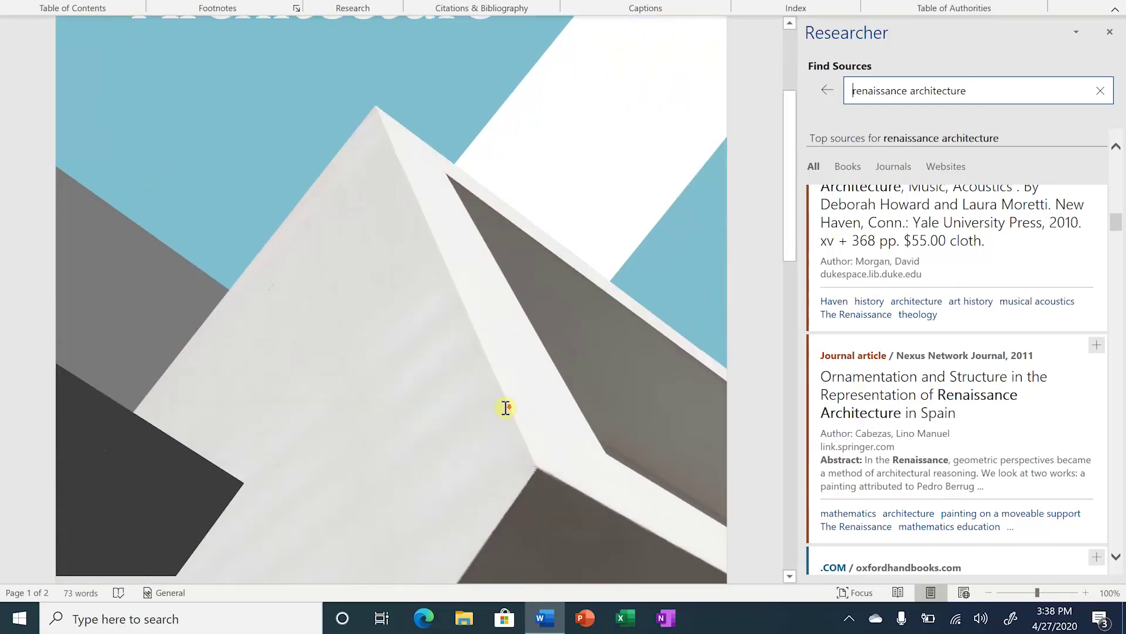
scroll(504, 410, down, 5)
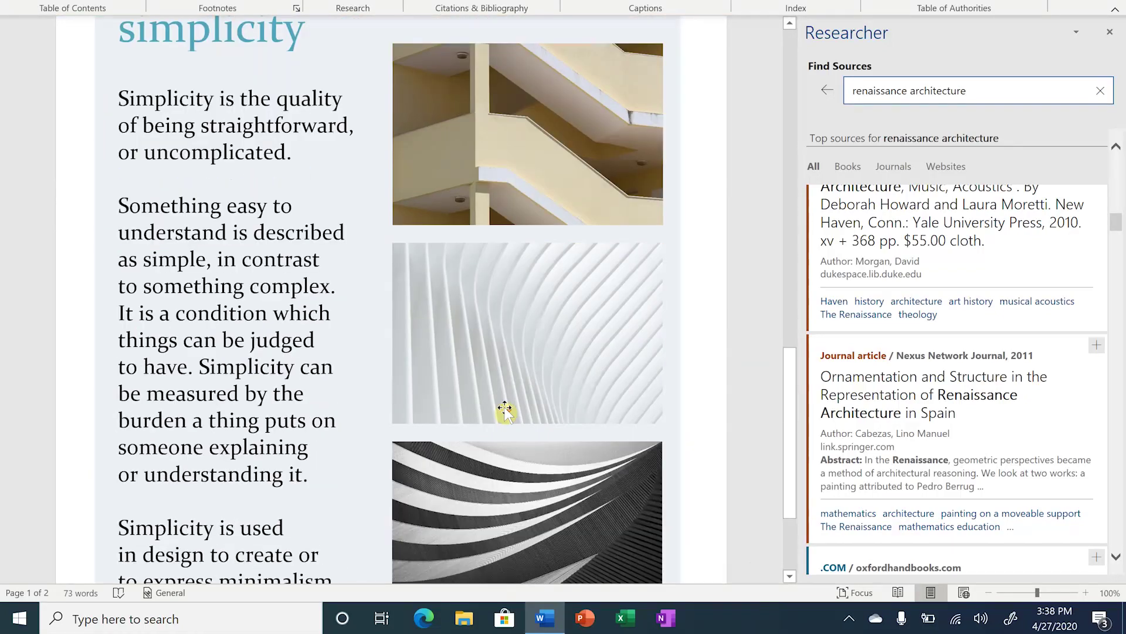
- Paste the Nexus 2011 abstract's first sentence after 'to express minimalism.' using Merge Formatting
scroll(505, 408, down, 3)
click(839, 381)
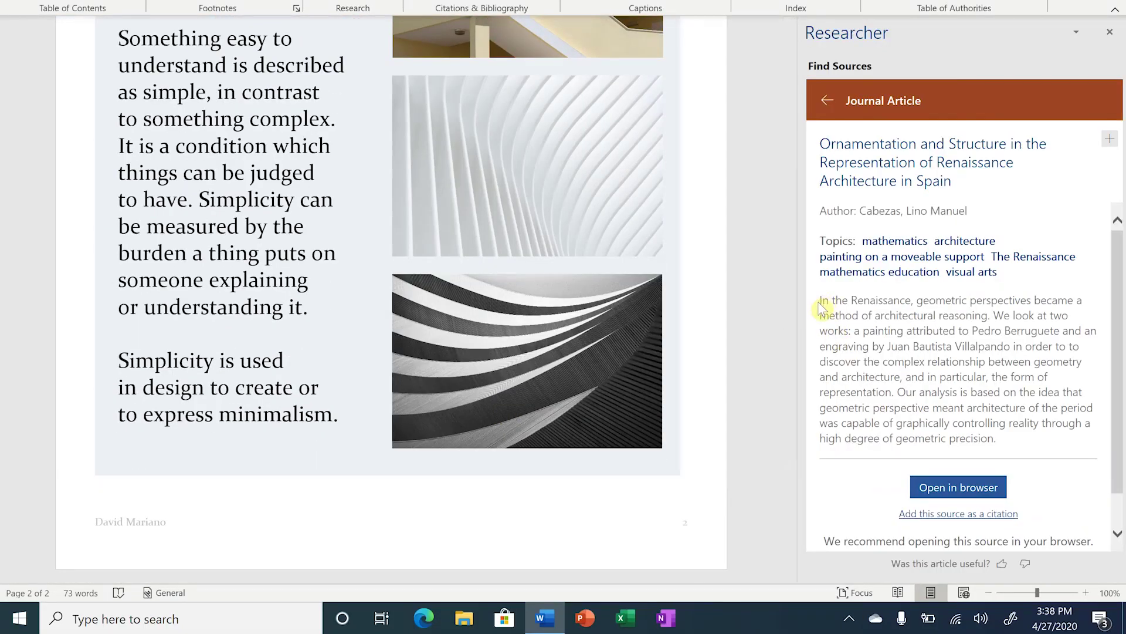
drag(821, 302, 340, 422)
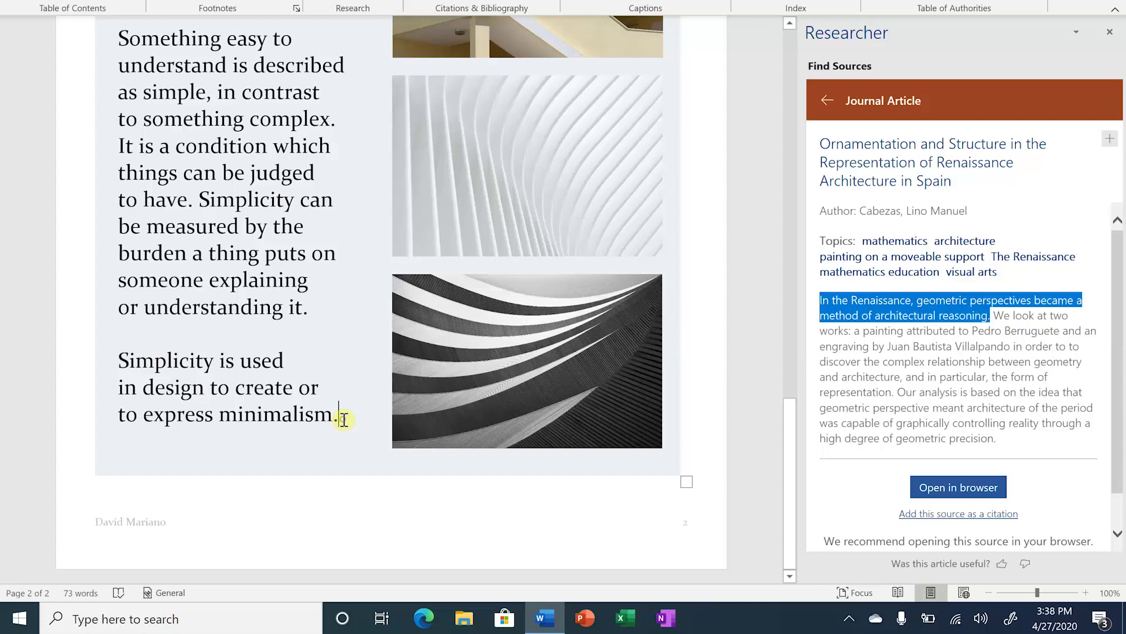
right_click(352, 415)
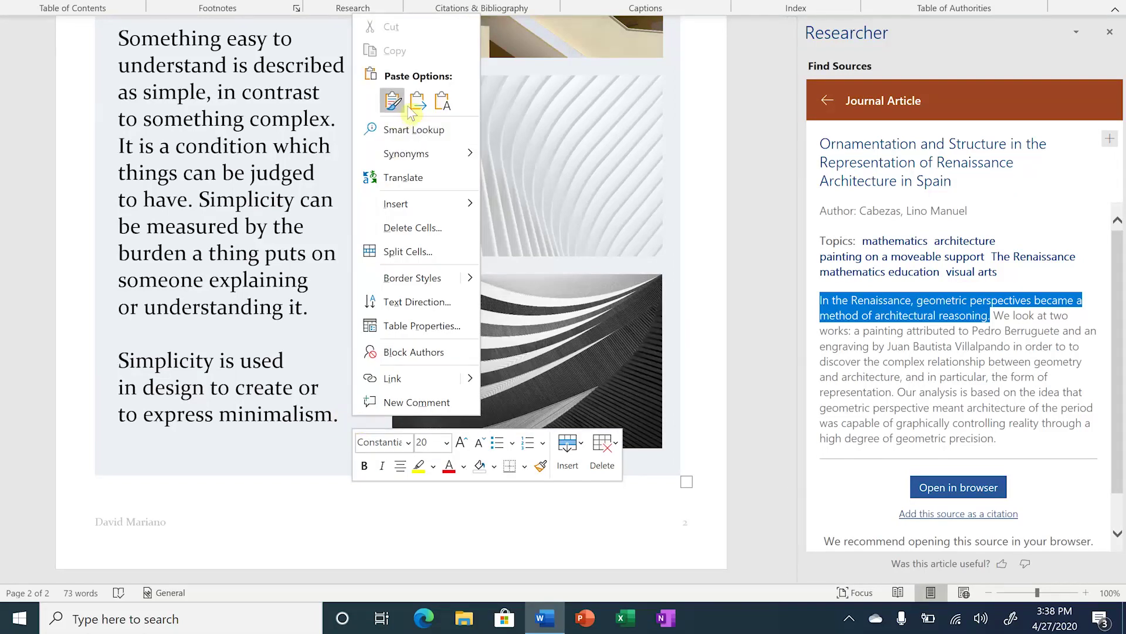
click(417, 105)
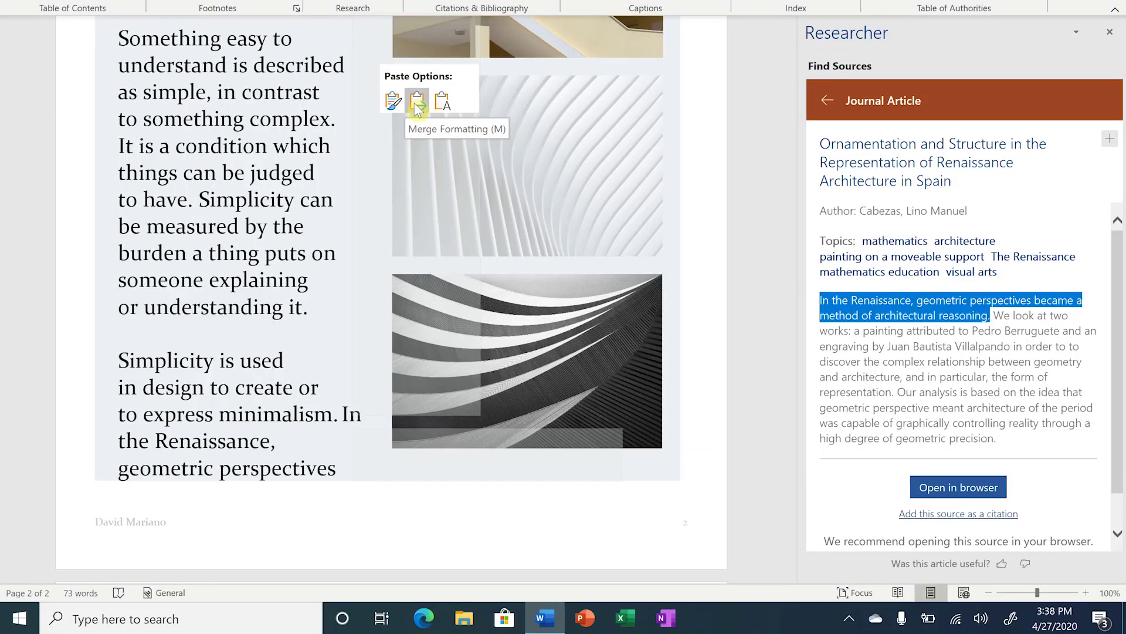
click(416, 106)
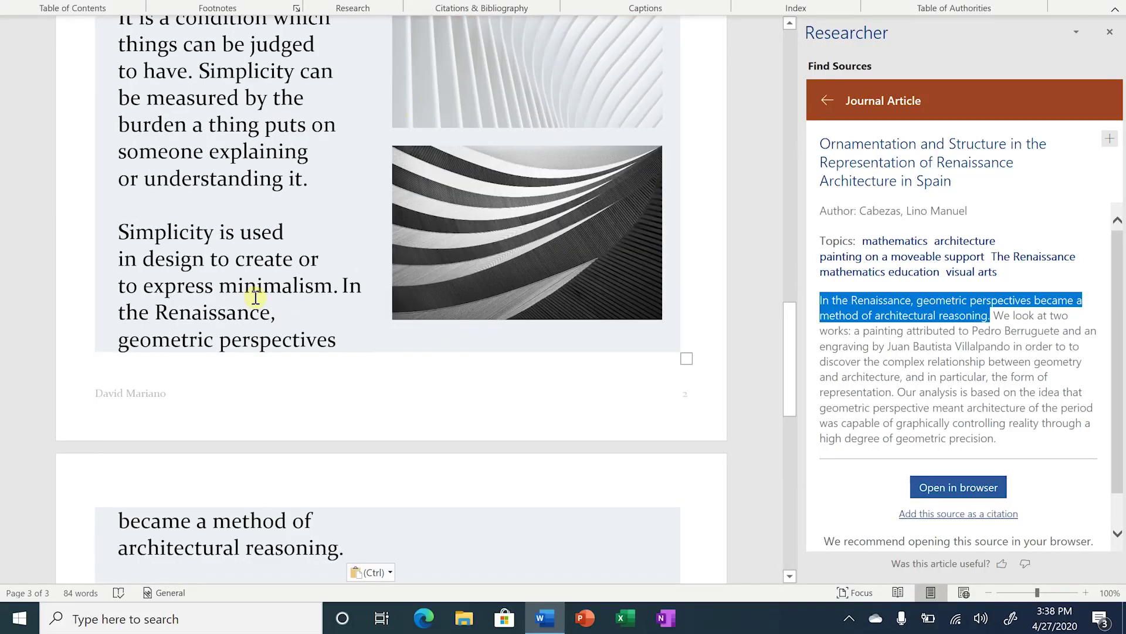
scroll(297, 403, down, 3)
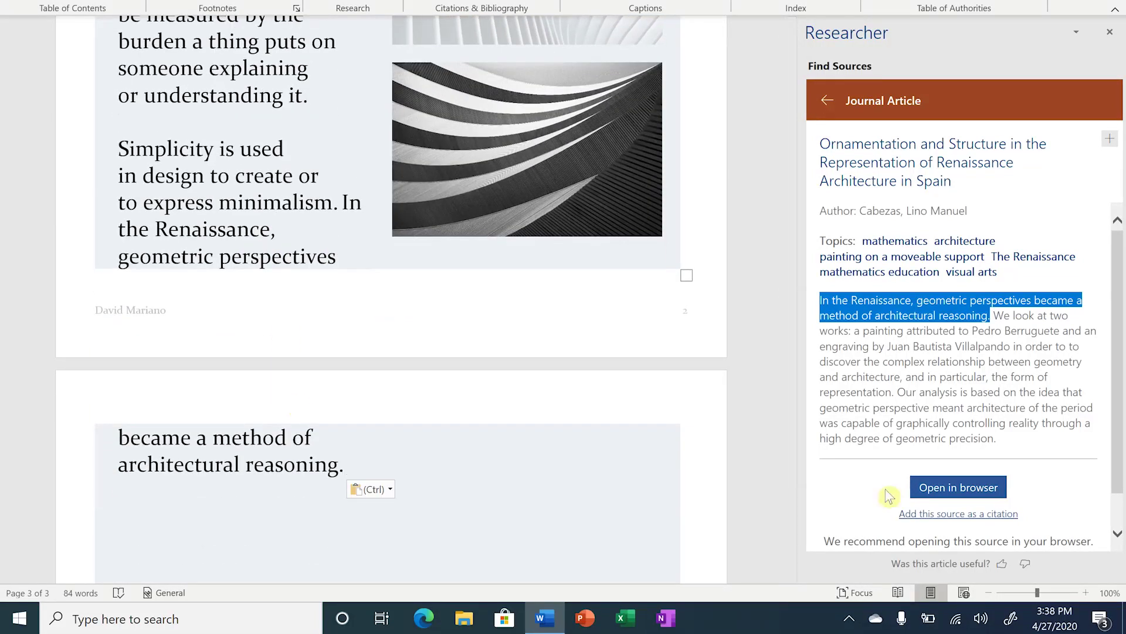
- Cite the Cabezas 2011 article and create a Bibliography of the document's sources
click(934, 515)
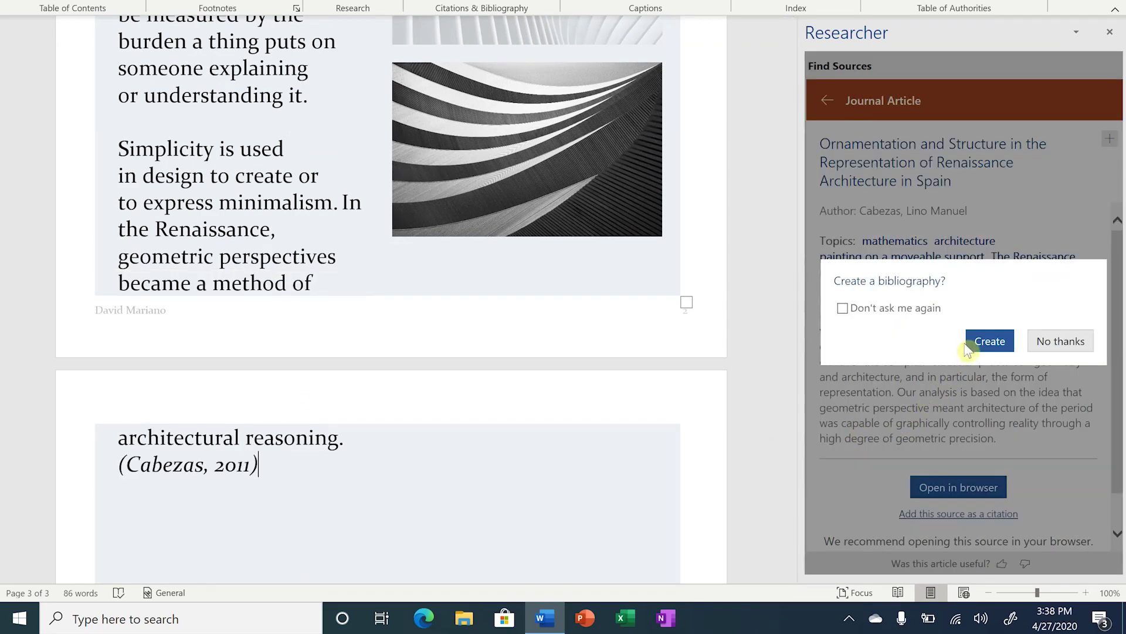
click(989, 341)
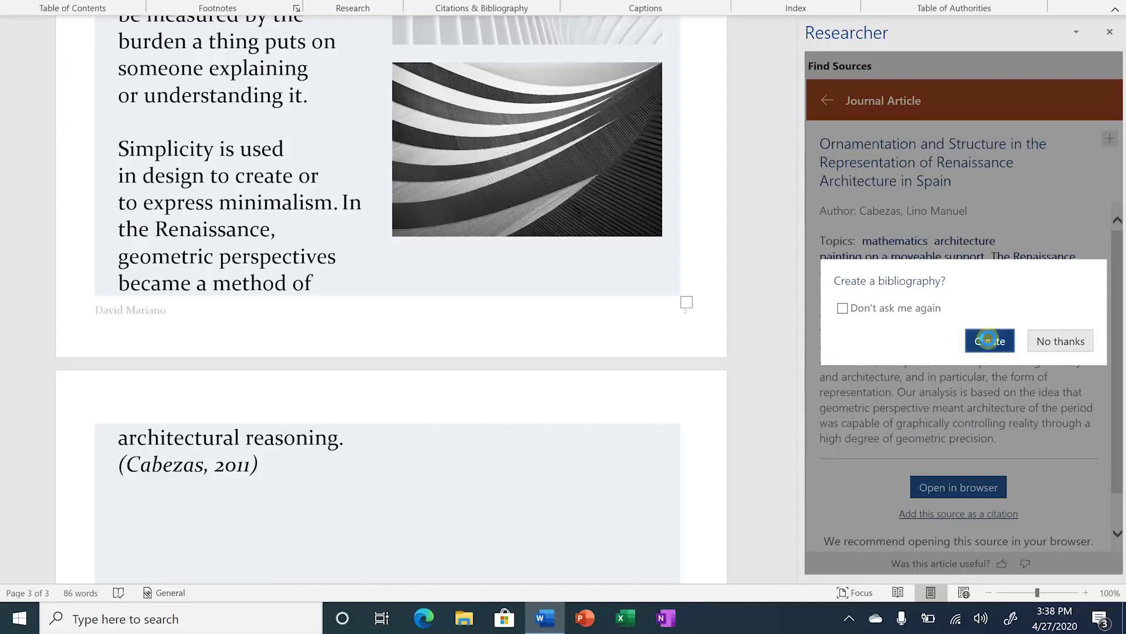
scroll(481, 471, up, 5)
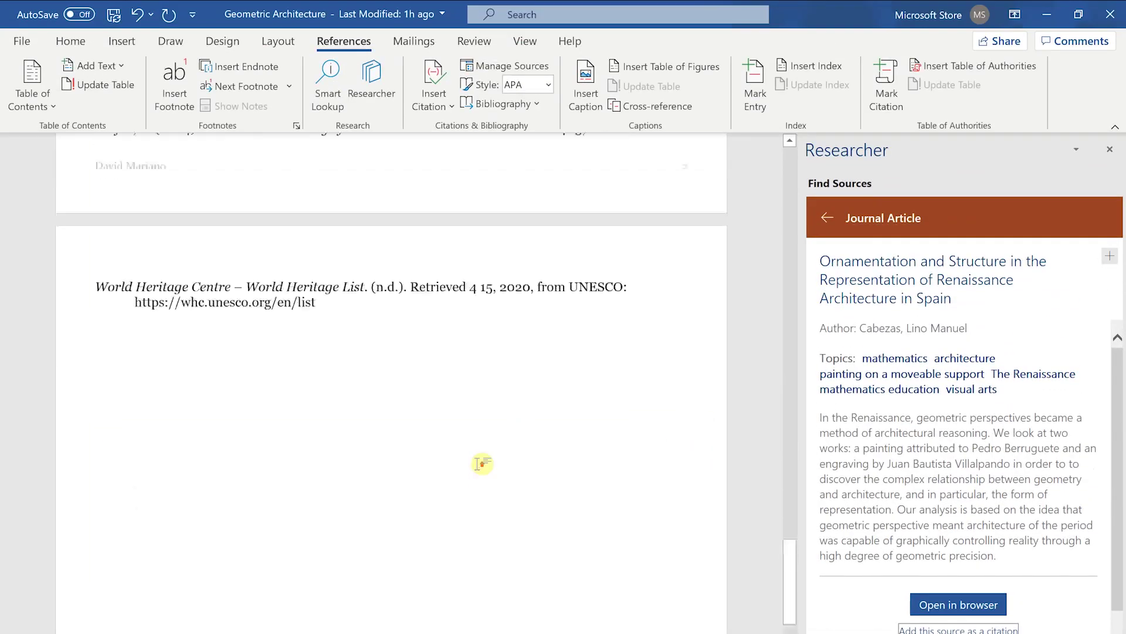
scroll(481, 472, up, 10)
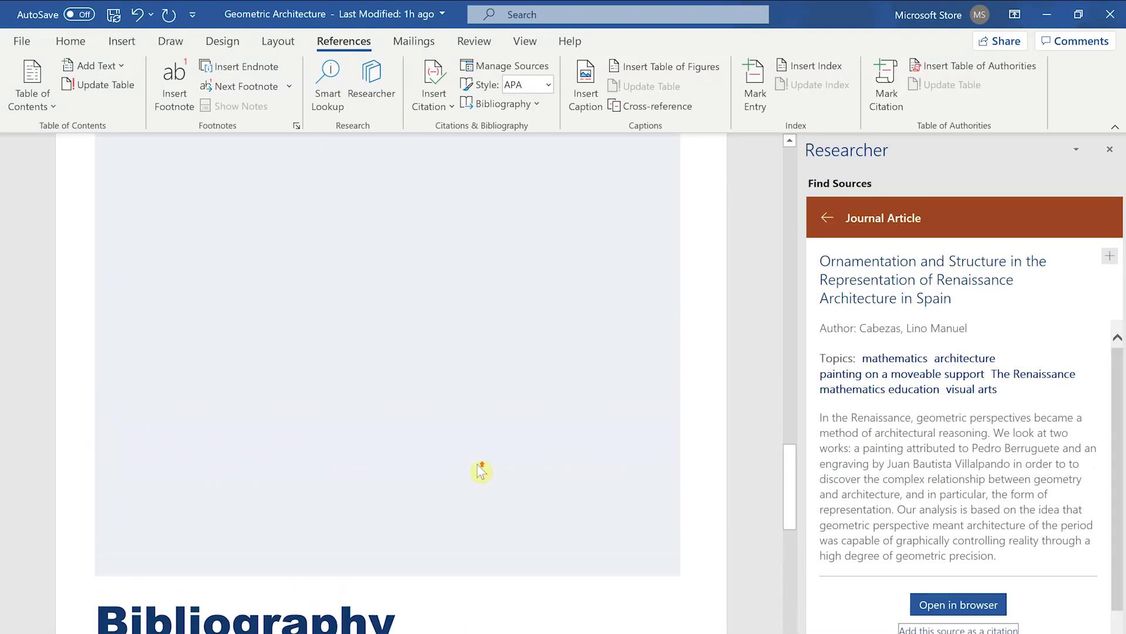
scroll(481, 471, up, 2)
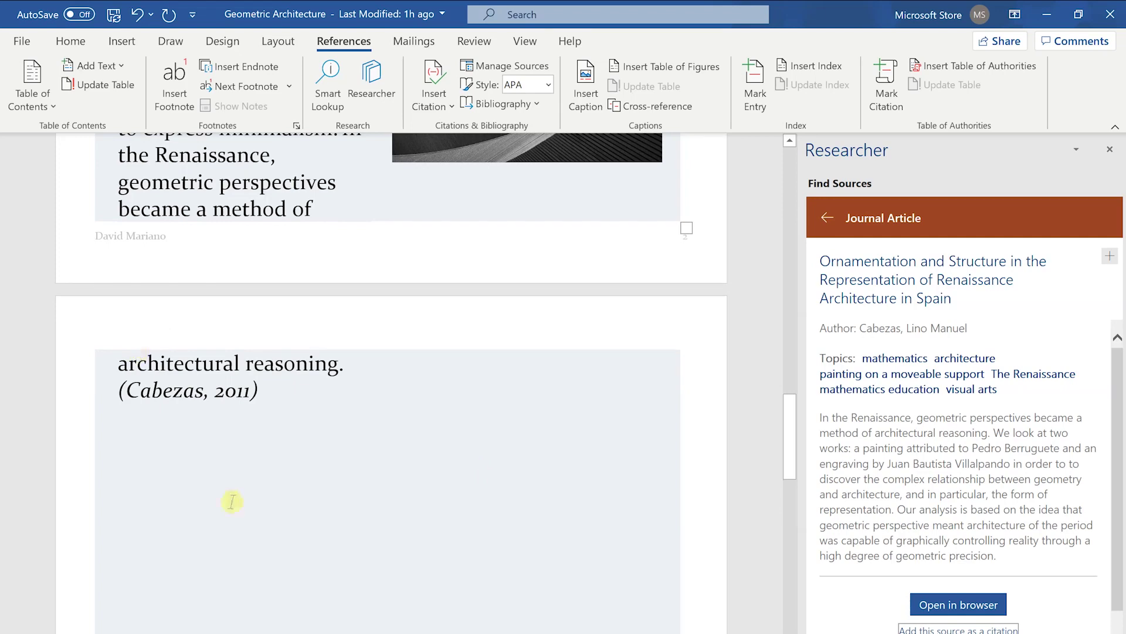
scroll(232, 502, down, 5)
click(261, 481)
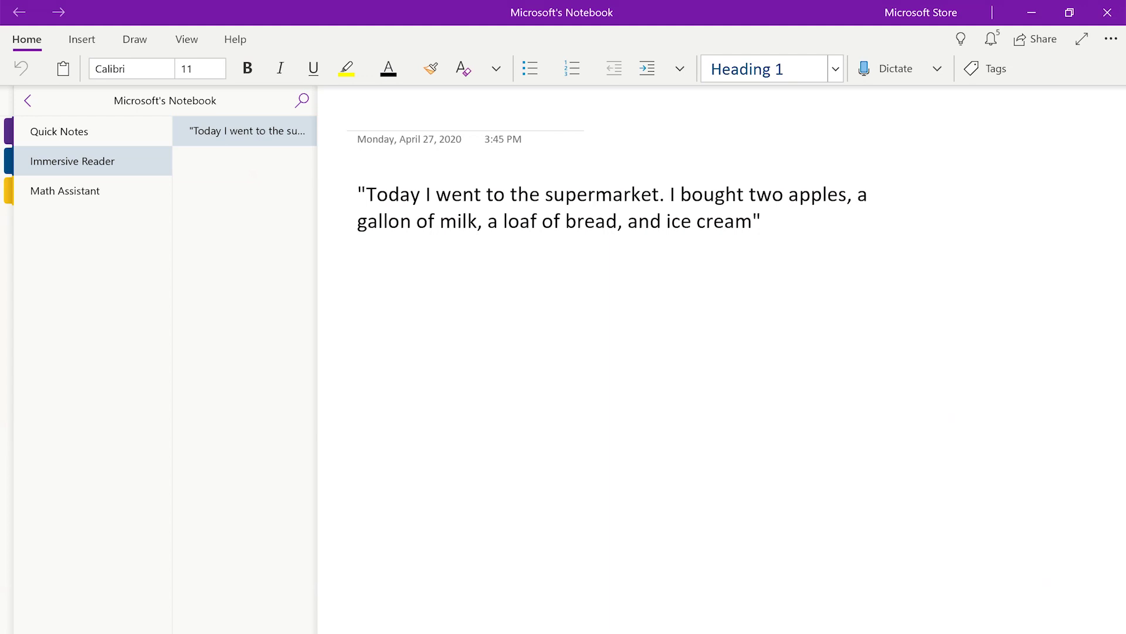
- Open the note in Immersive Reader with text size 56 on a green background
click(188, 42)
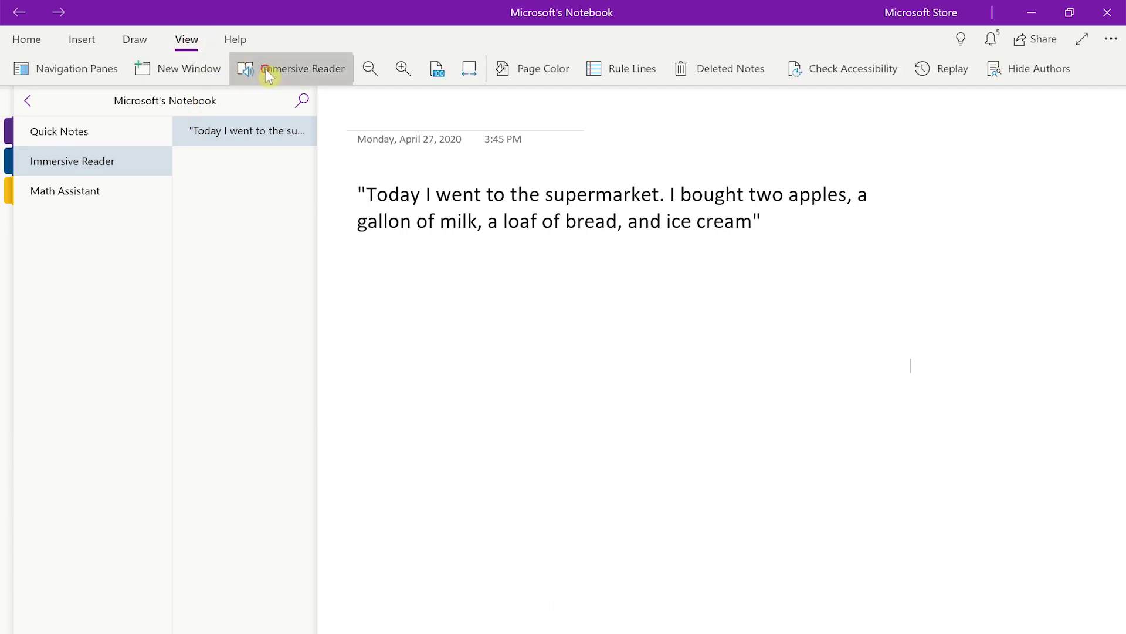
click(269, 76)
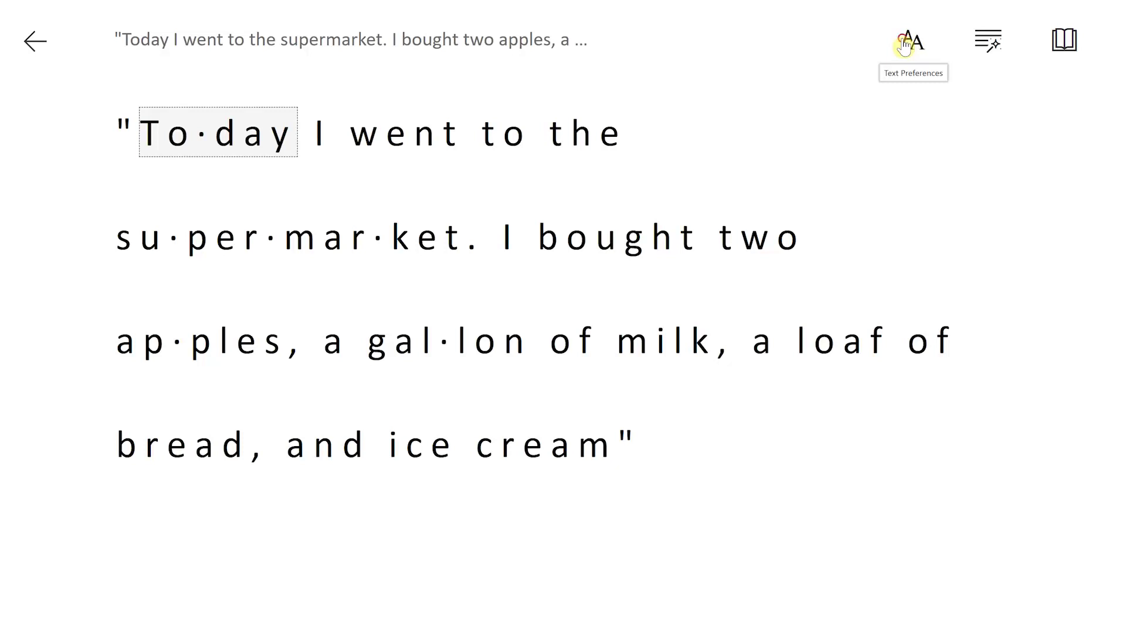
click(905, 45)
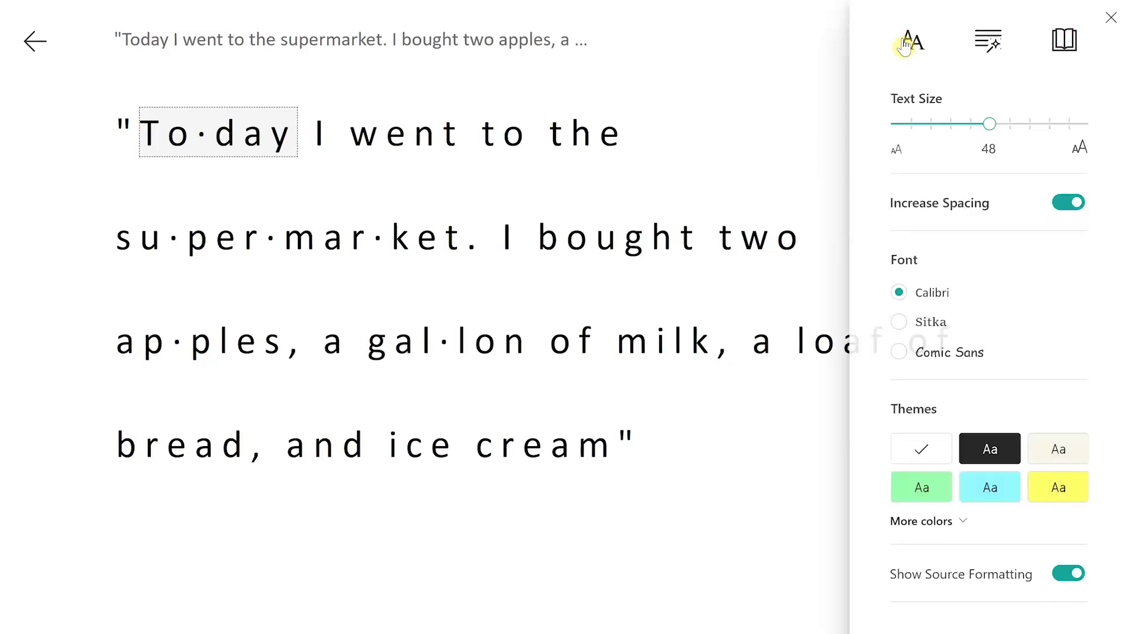
click(1046, 124)
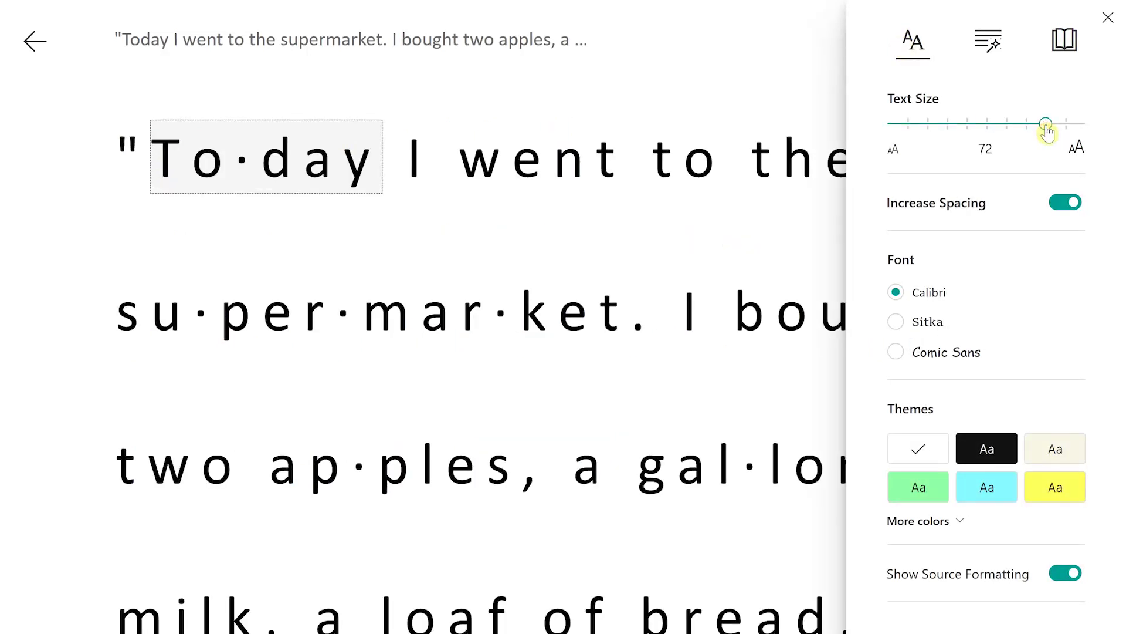
click(1014, 126)
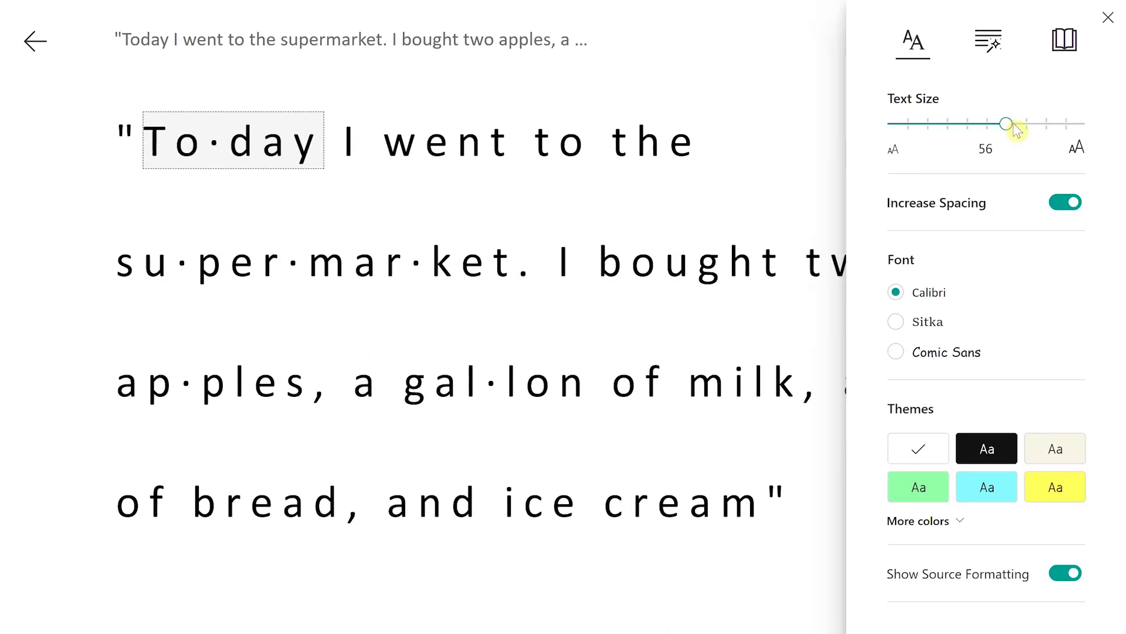
click(918, 481)
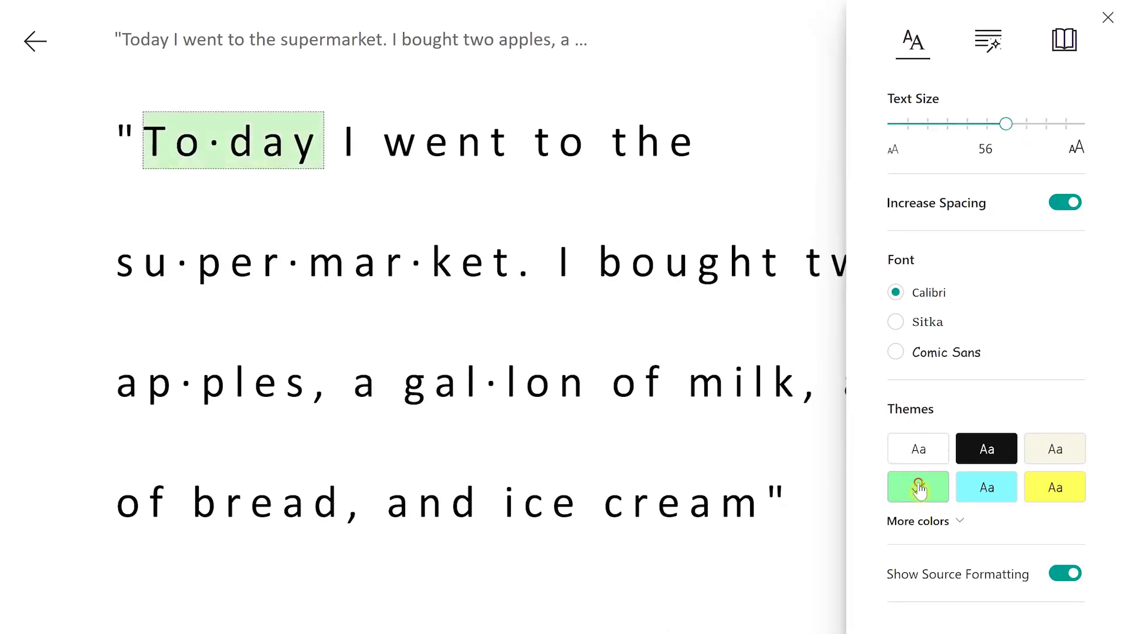
- Colour-code nouns, verbs and adjectives in Grammar Options
click(986, 55)
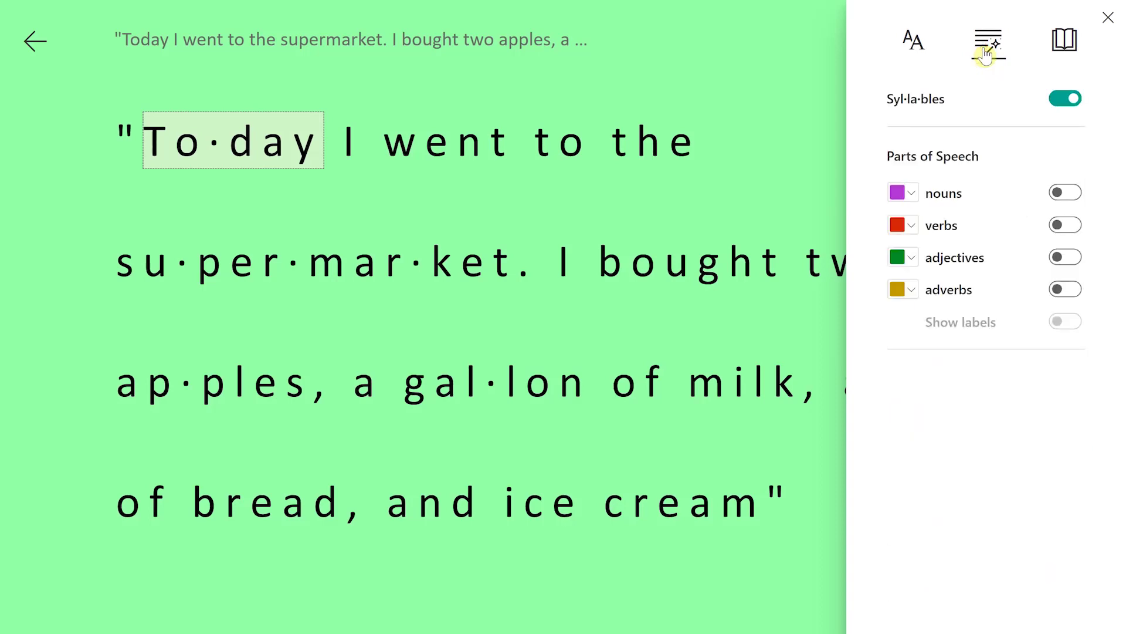
click(1062, 197)
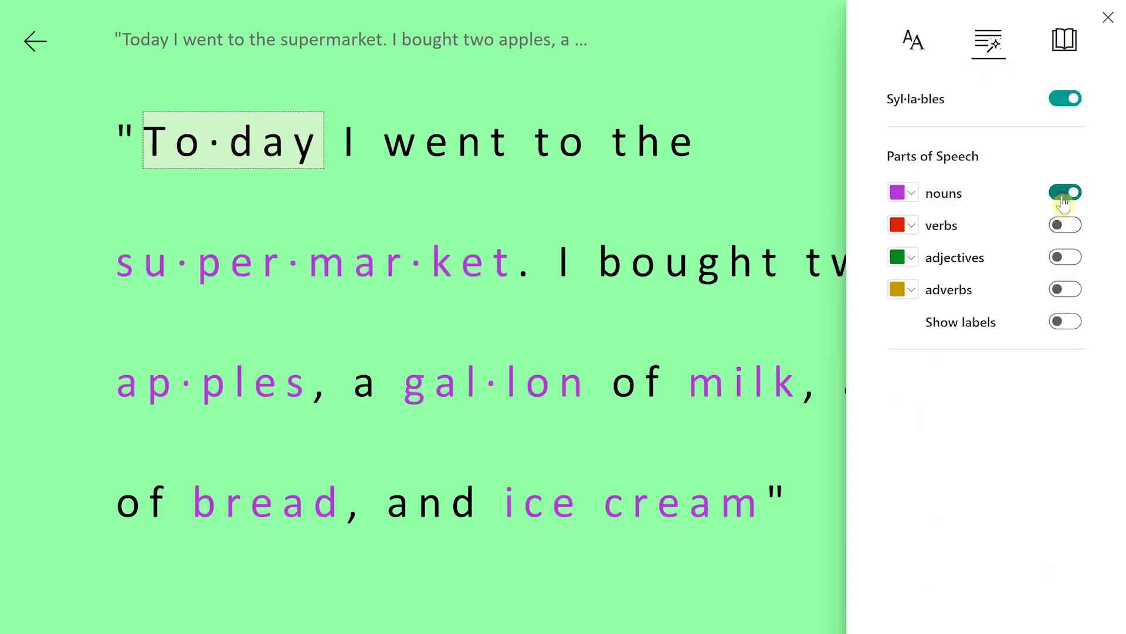
click(1064, 225)
click(1065, 256)
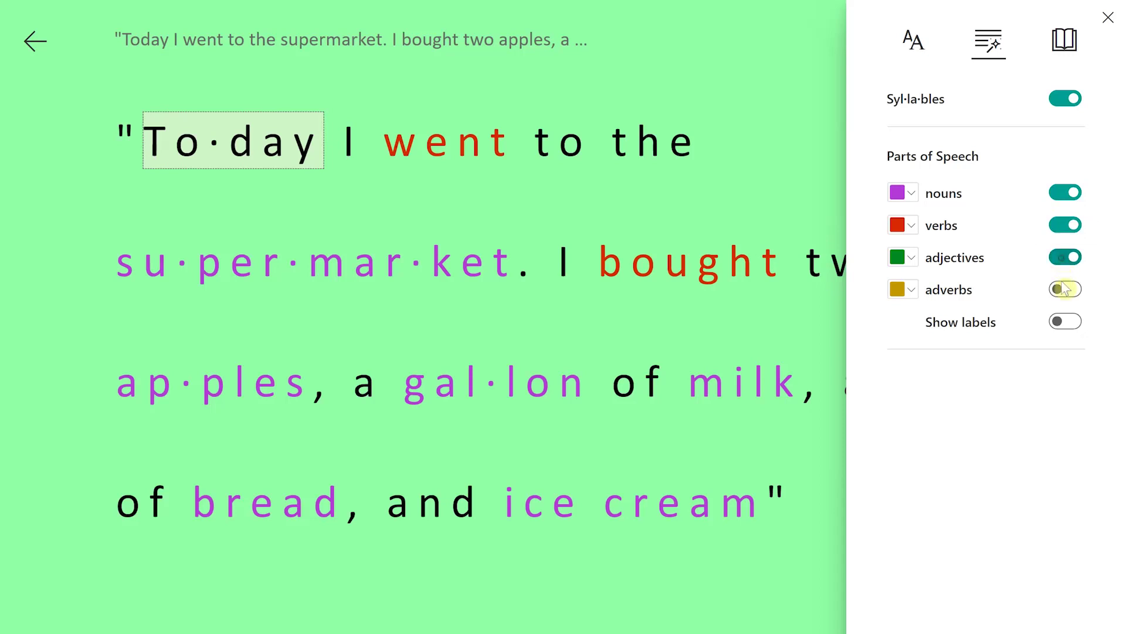
- Colour adverbs too and enable one-line Line Focus, moving it to the first line
click(1064, 289)
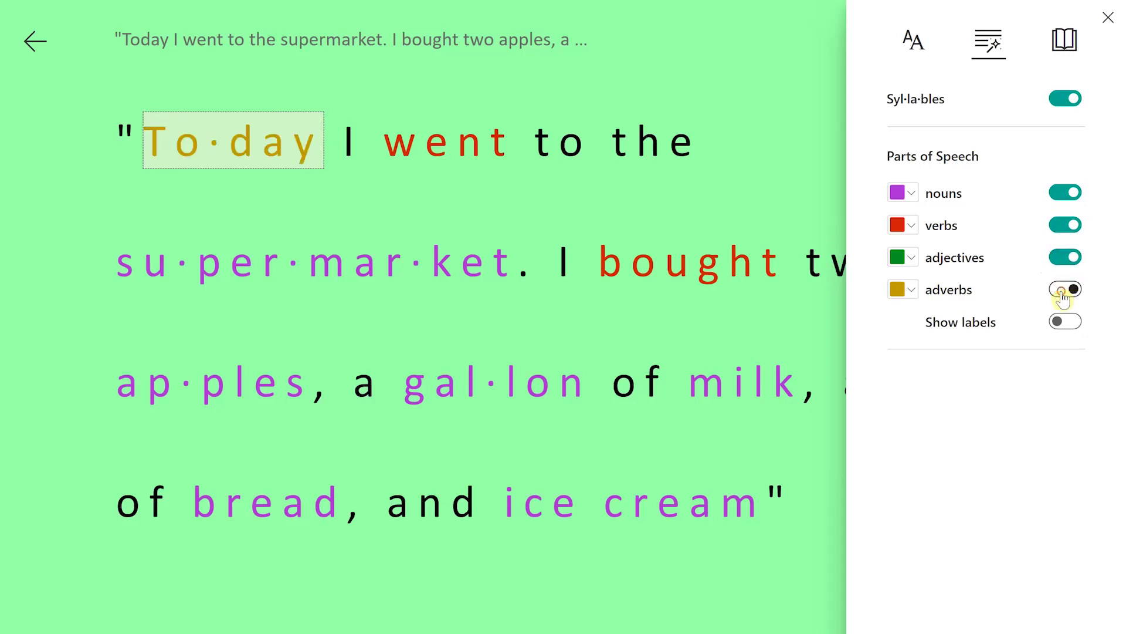
click(1053, 54)
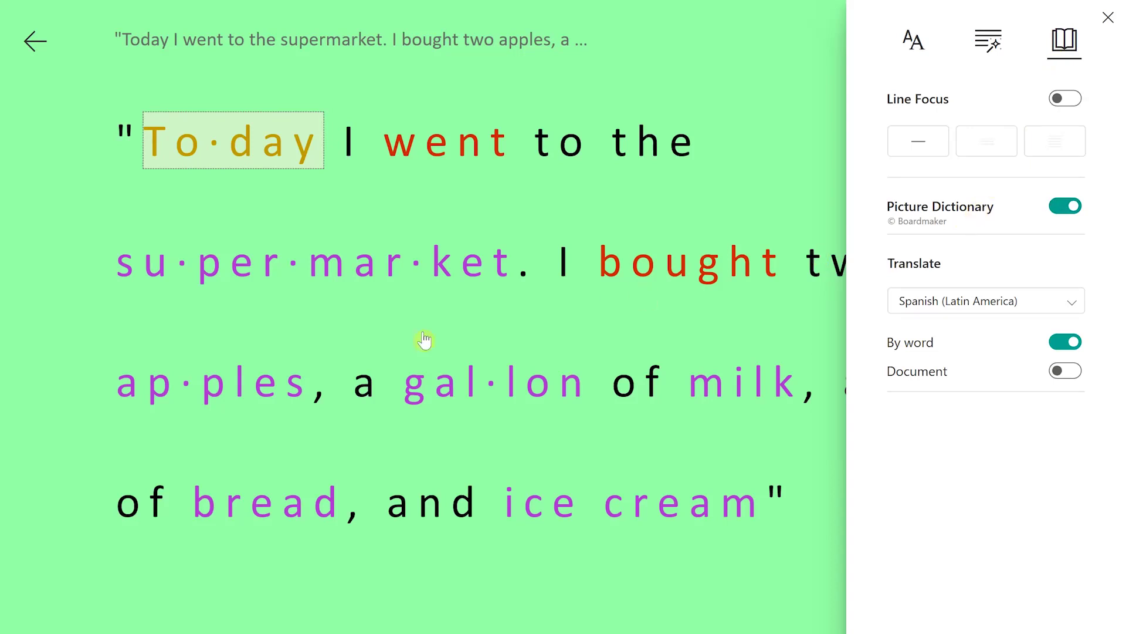
click(234, 378)
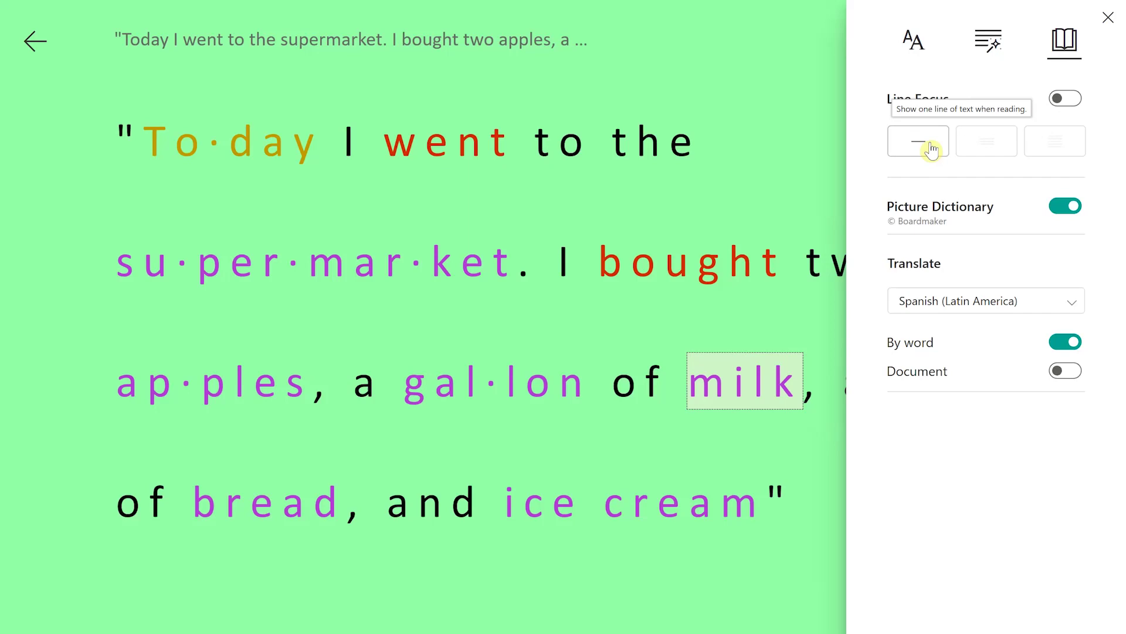
click(932, 149)
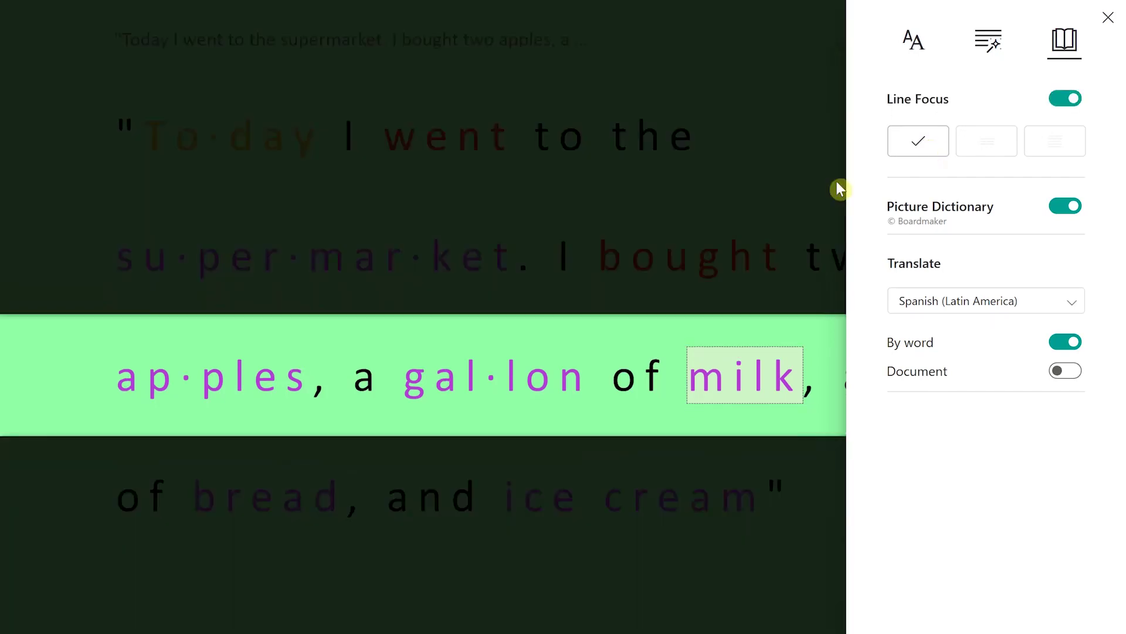
click(663, 629)
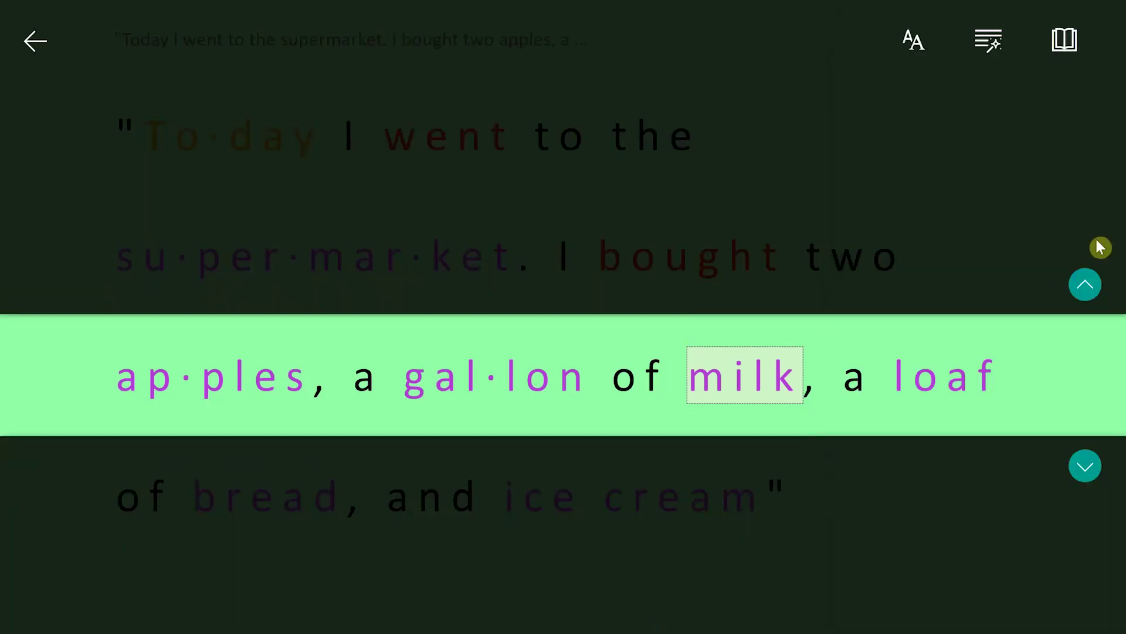
click(1091, 286)
click(1091, 286)
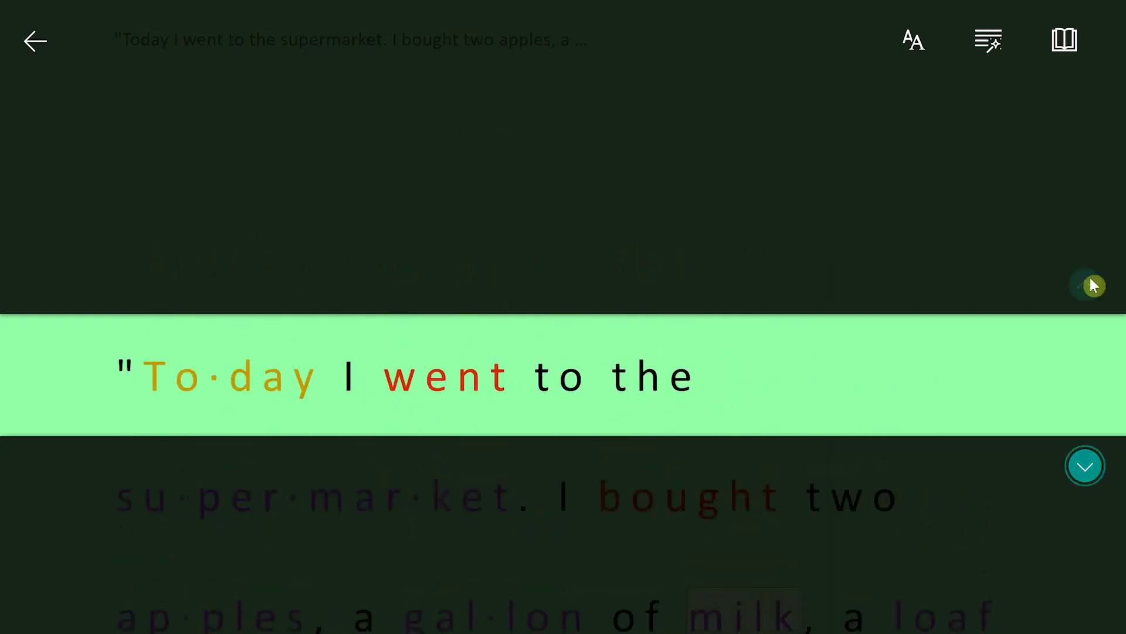
- Toggle Document translation of the whole note to Spanish
click(1072, 55)
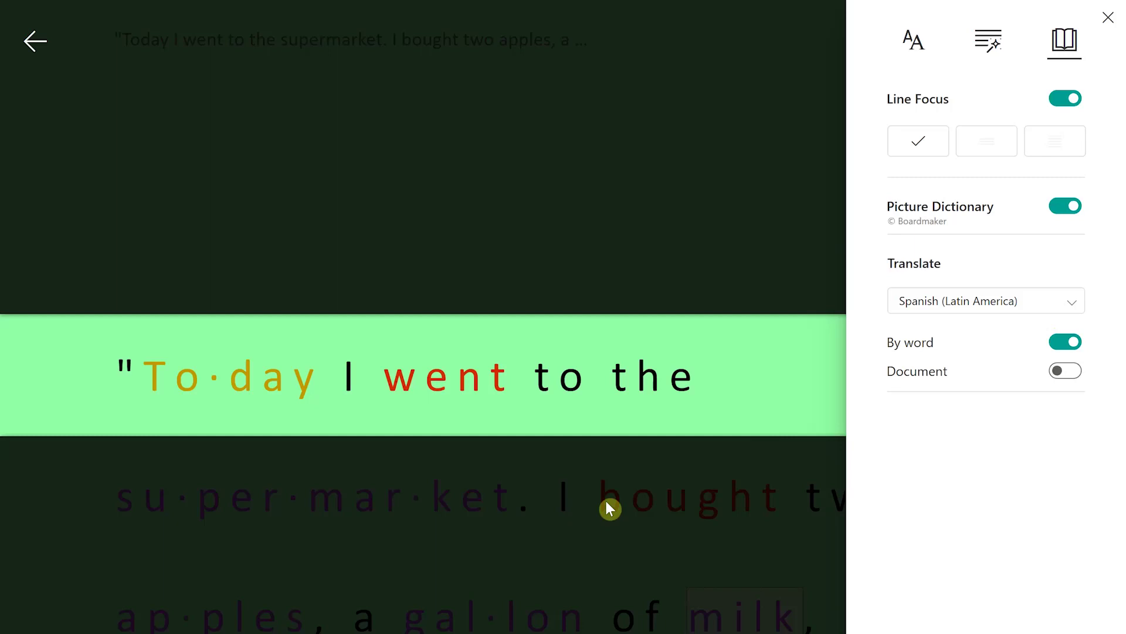
click(1058, 373)
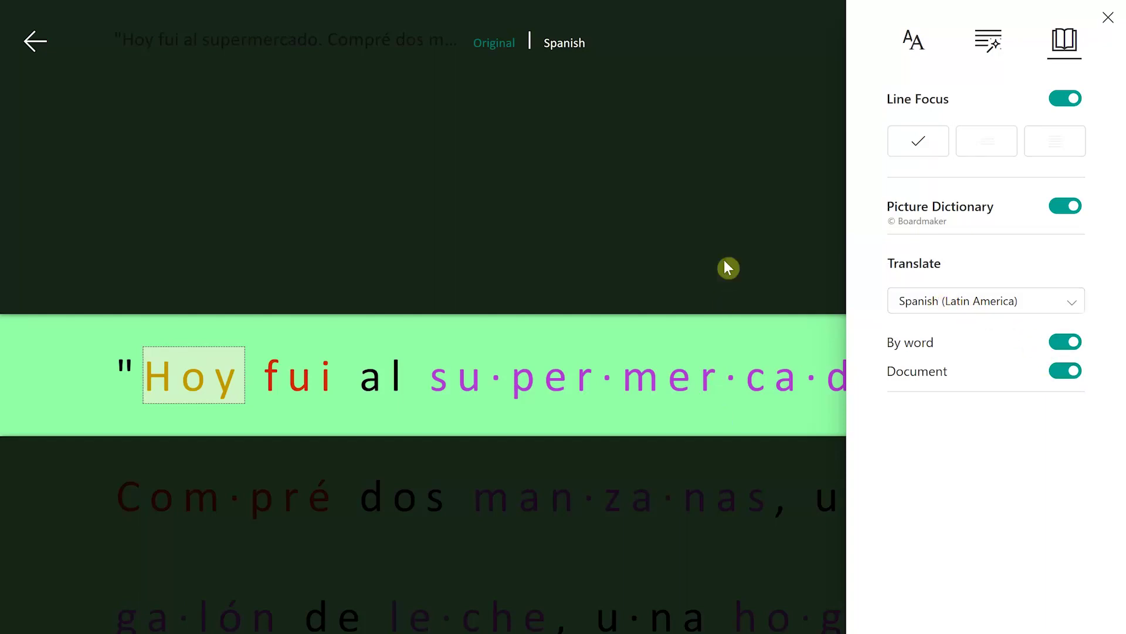
click(728, 241)
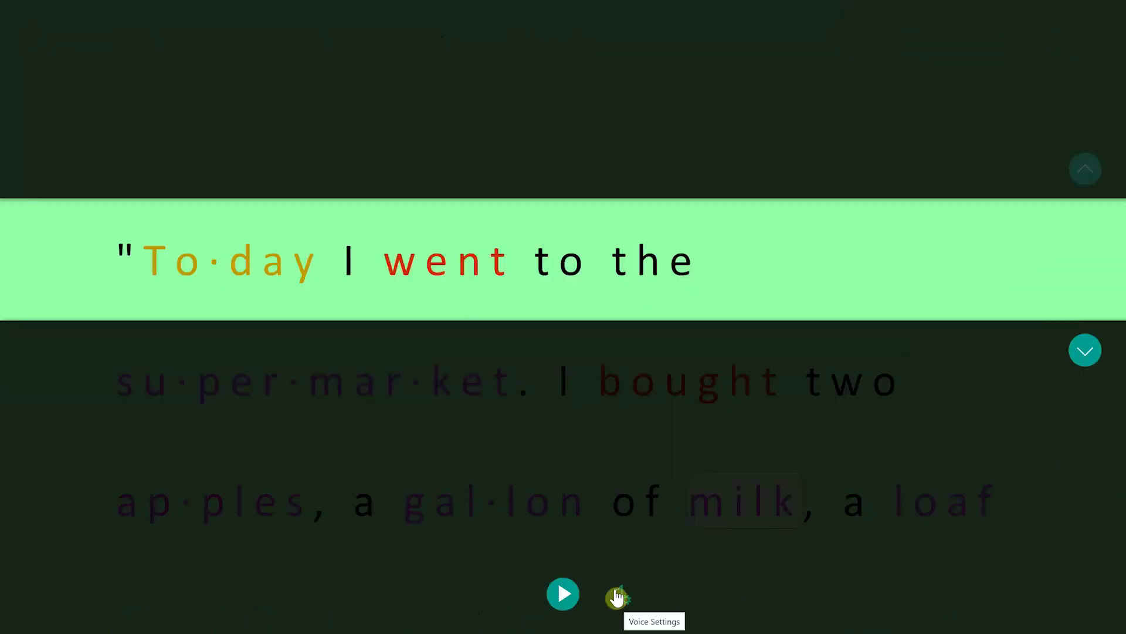
- Raise the read-aloud voice speed from 1 to 1.25 in Voice Settings
click(617, 596)
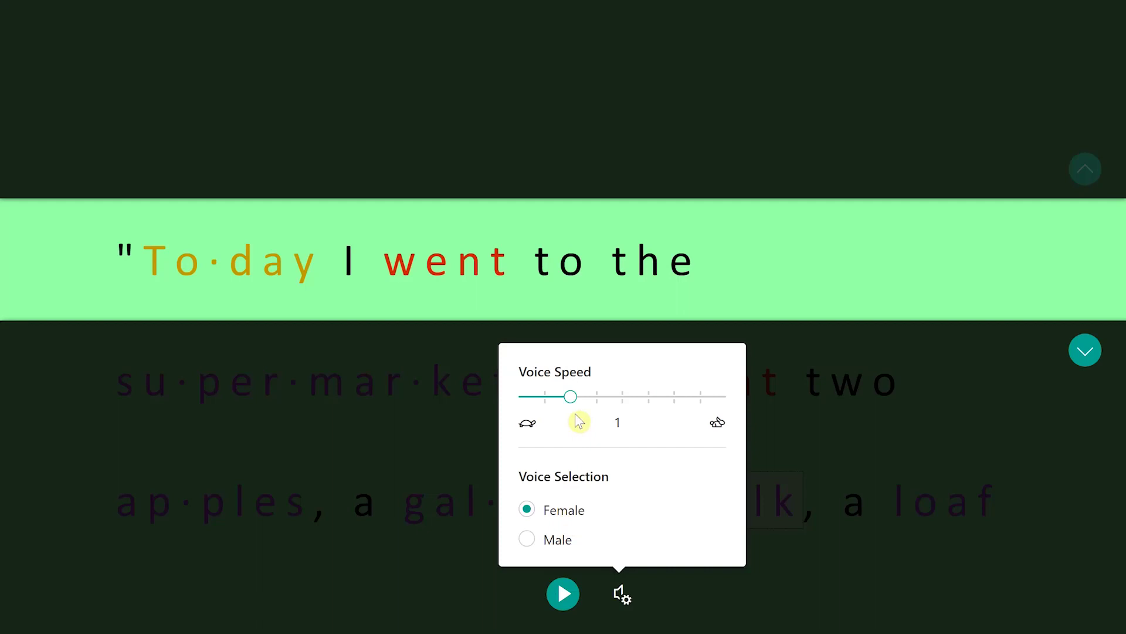
drag(576, 409, 595, 407)
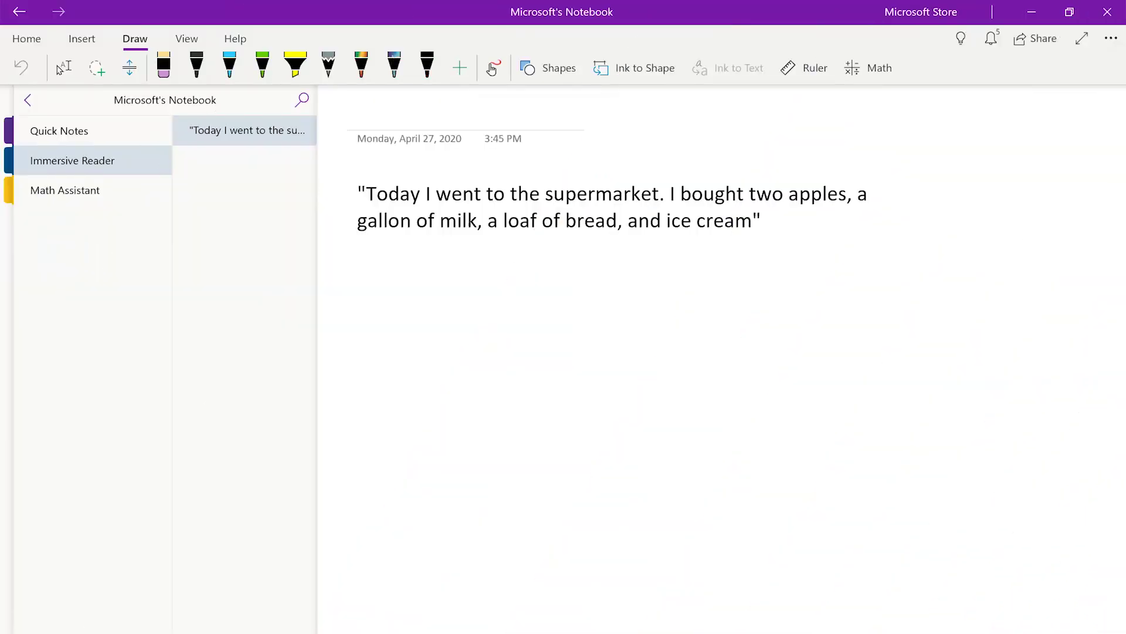
- Handwrite 7x² + 8x − 2 = 63 on the Math Assistant page
click(101, 190)
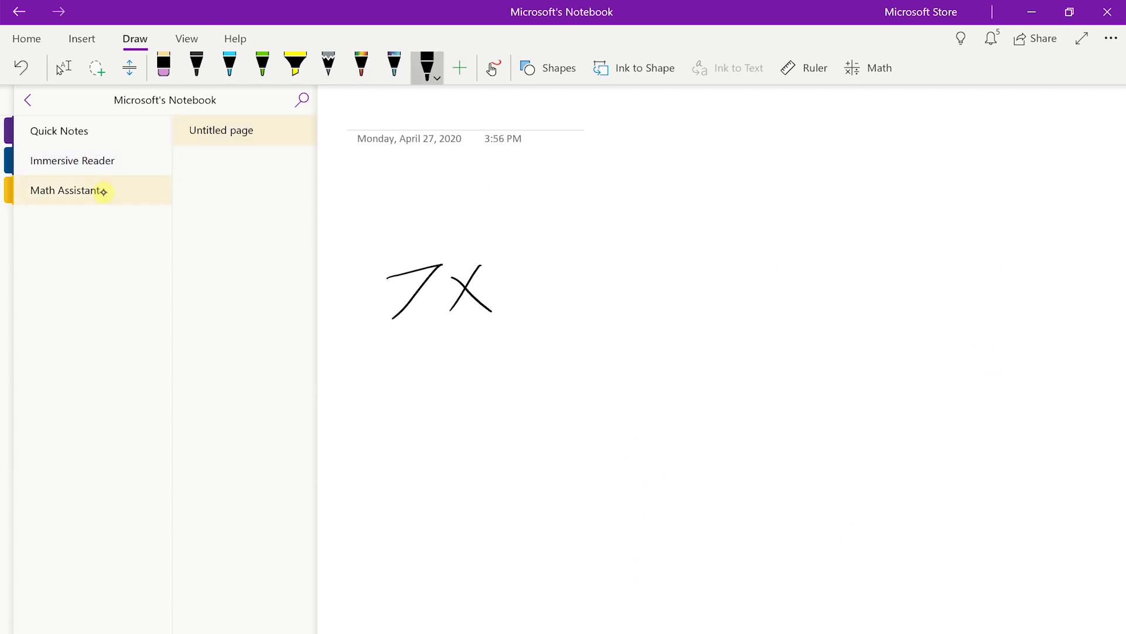
drag(498, 242, 535, 264)
mouse_move(655, 255)
mouse_down()
mouse_move(637, 294)
mouse_move(651, 254)
mouse_up()
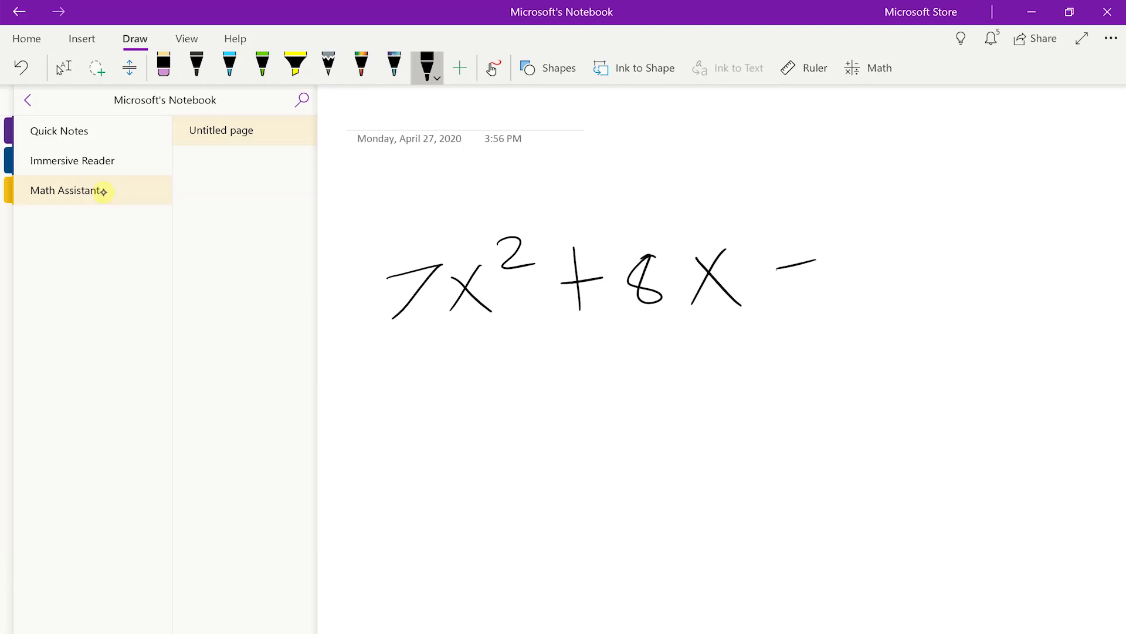
drag(836, 241, 860, 299)
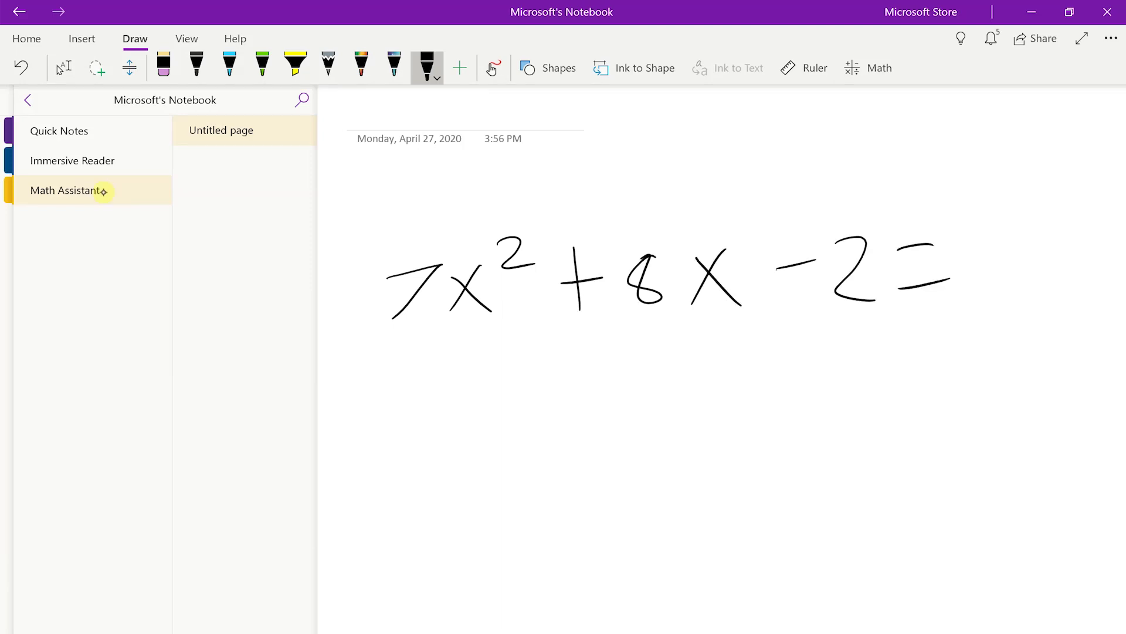
drag(1001, 222, 972, 269)
mouse_move(1032, 229)
mouse_down()
mouse_move(1059, 252)
mouse_move(1014, 280)
mouse_up()
- Lasso-select the whole handwritten equation
click(97, 68)
mouse_move(423, 181)
mouse_down()
mouse_move(327, 271)
mouse_move(605, 444)
mouse_up()
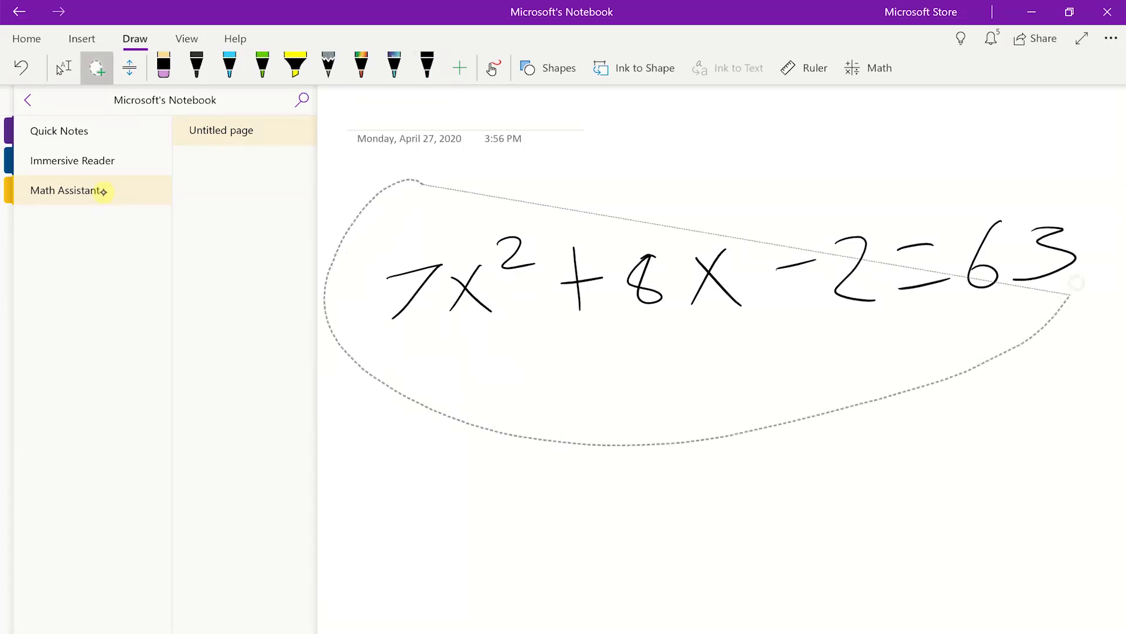
mouse_move(1077, 283)
mouse_down()
mouse_move(586, 164)
mouse_move(423, 183)
mouse_up()
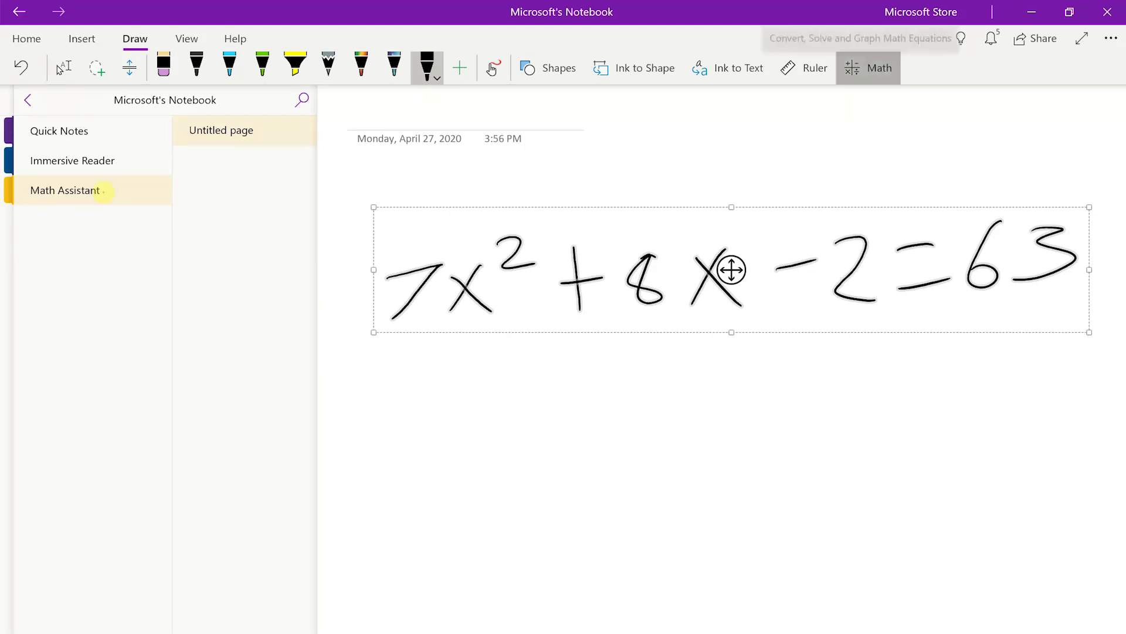
- Open Math for the handwritten equation and choose Solve for x
click(868, 67)
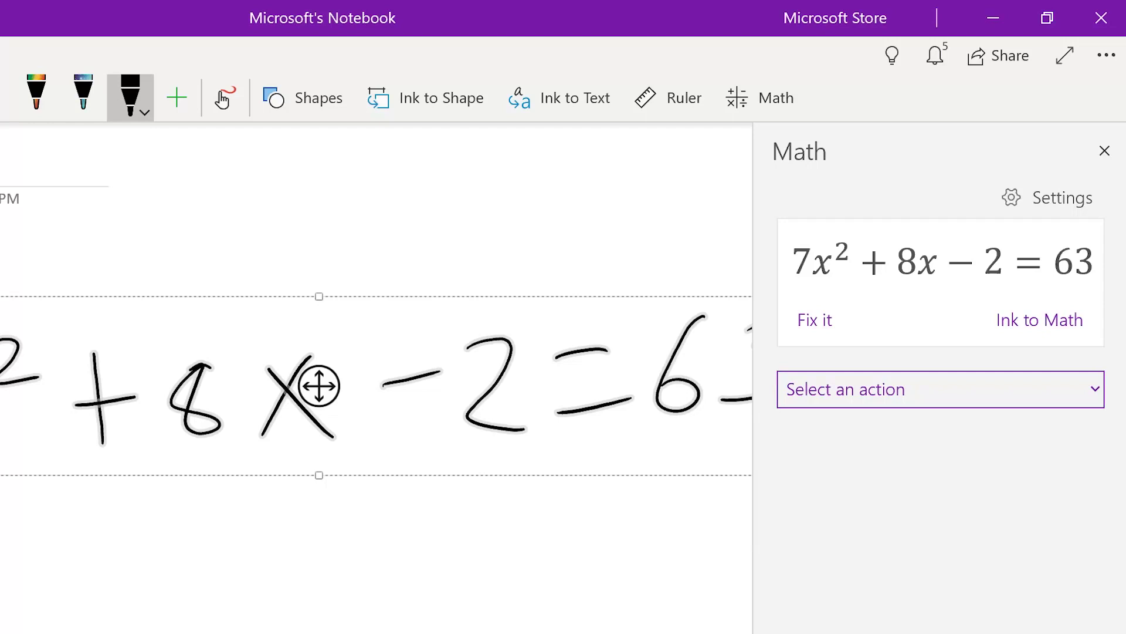
key(space)
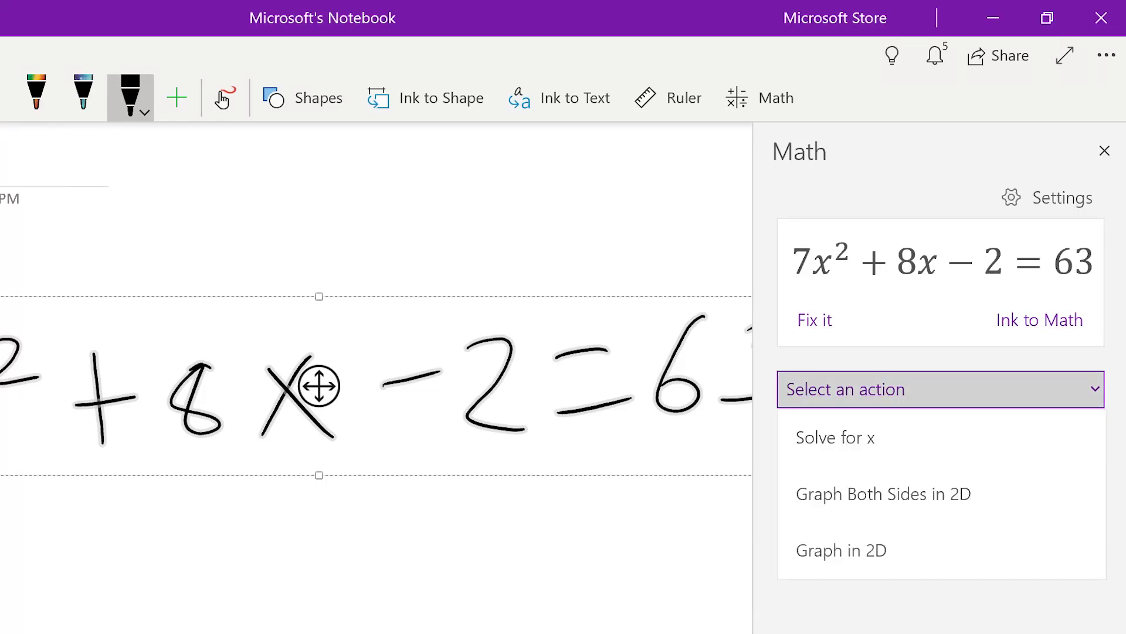
key(Down)
key(Return)
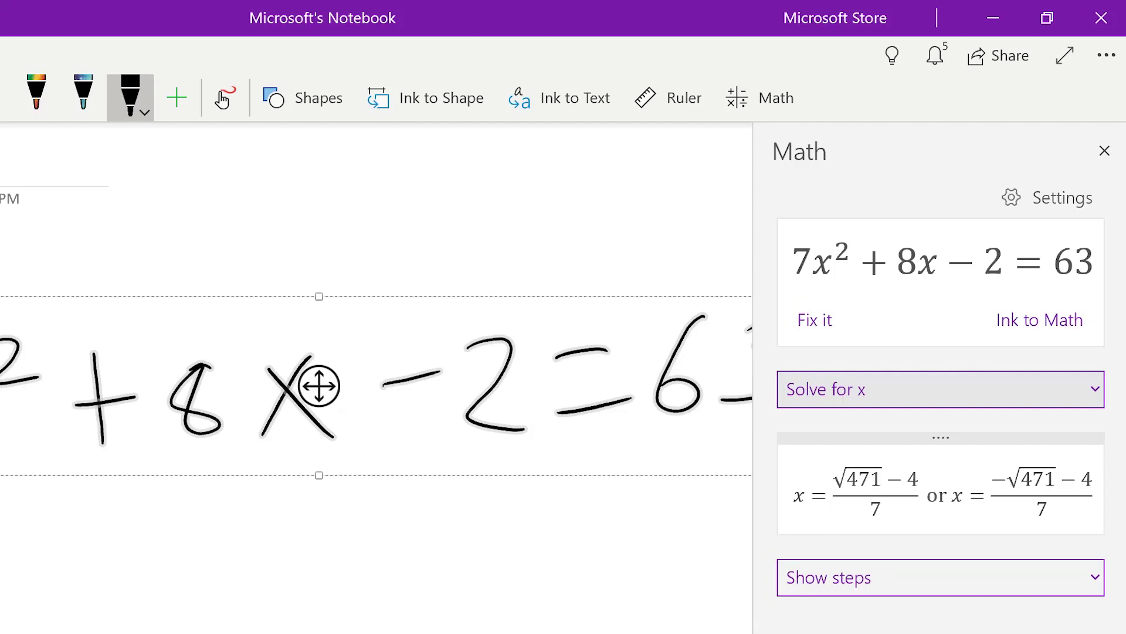
- Show the quadratic-formula steps and review them through to x = (±√471 − 4)/7
key(space)
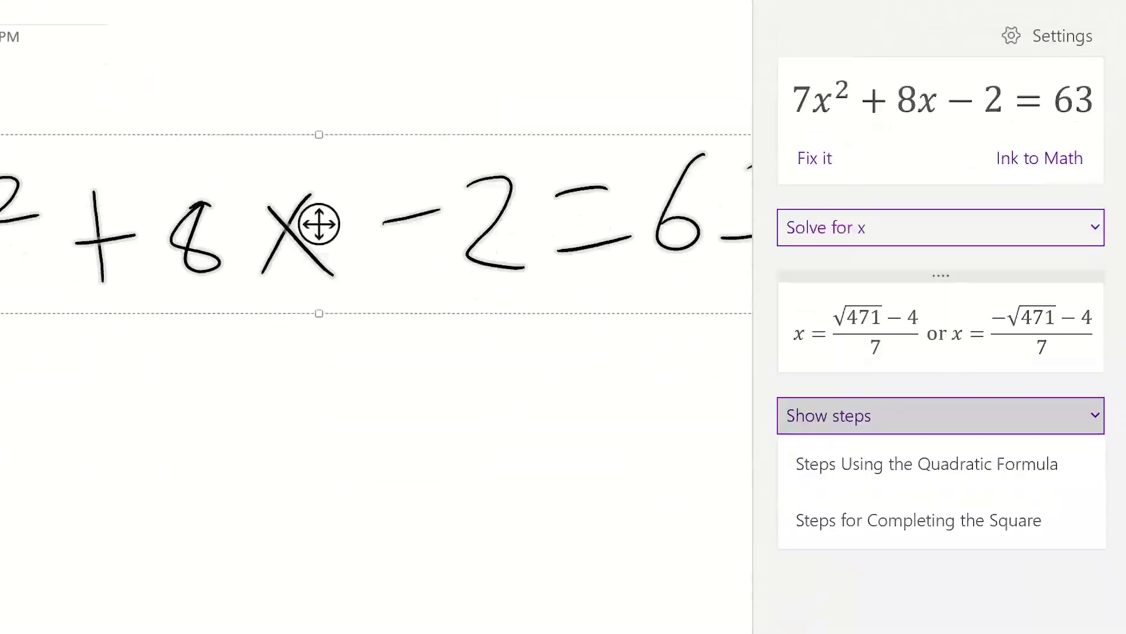
key(Return)
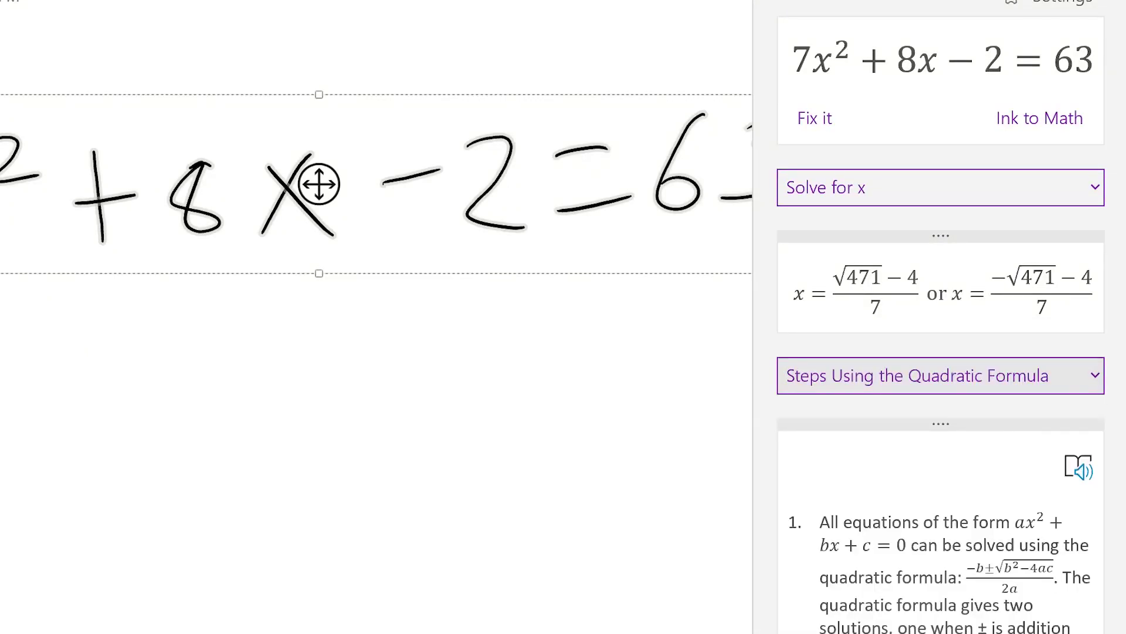
key(Tab)
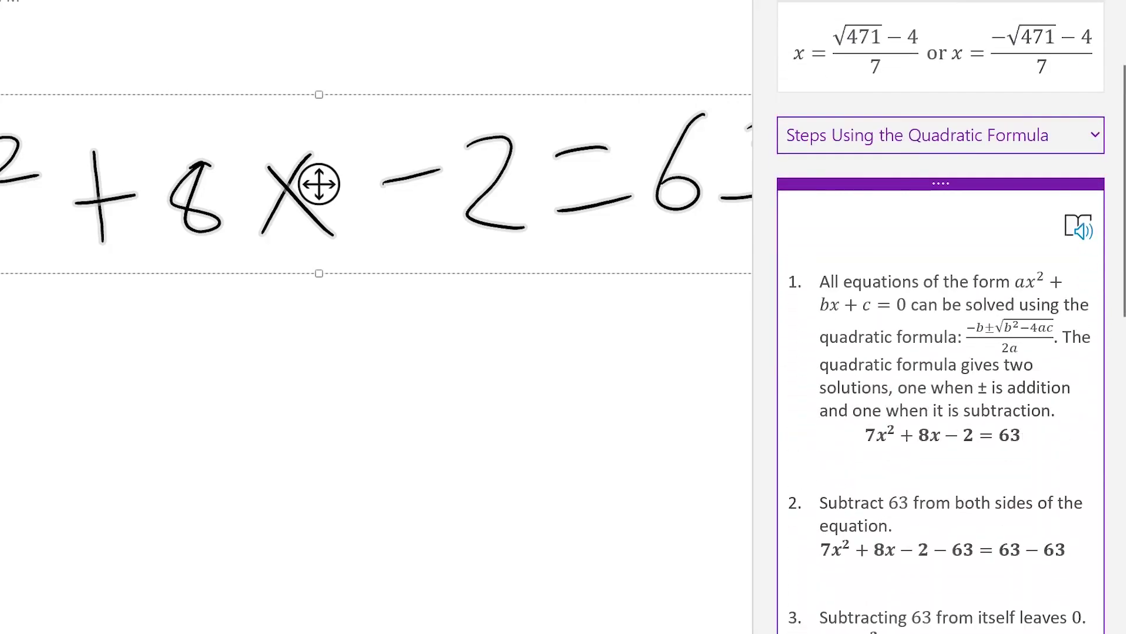
key(Down)
key(Down)
key(Down)
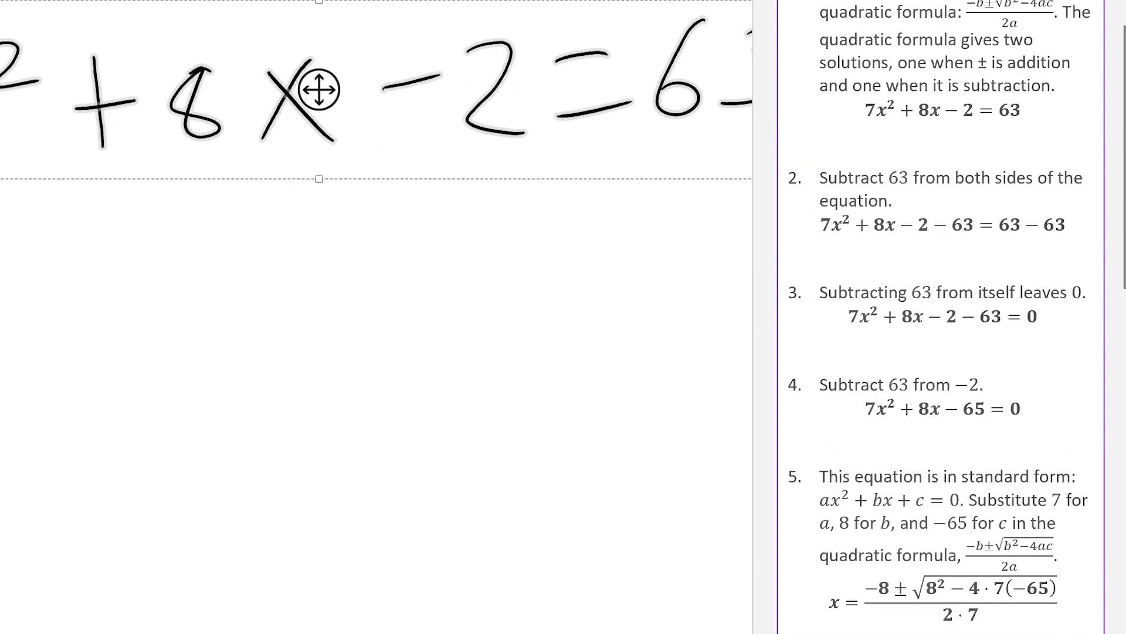
key(Down)
key(Down)
key(Down)
key(Down)
key(Down)
key(Down)
key(Down)
key(Down)
key(Down)
key(Down)
key(Down)
key(Down)
key(Down)
key(Down)
key(Down)
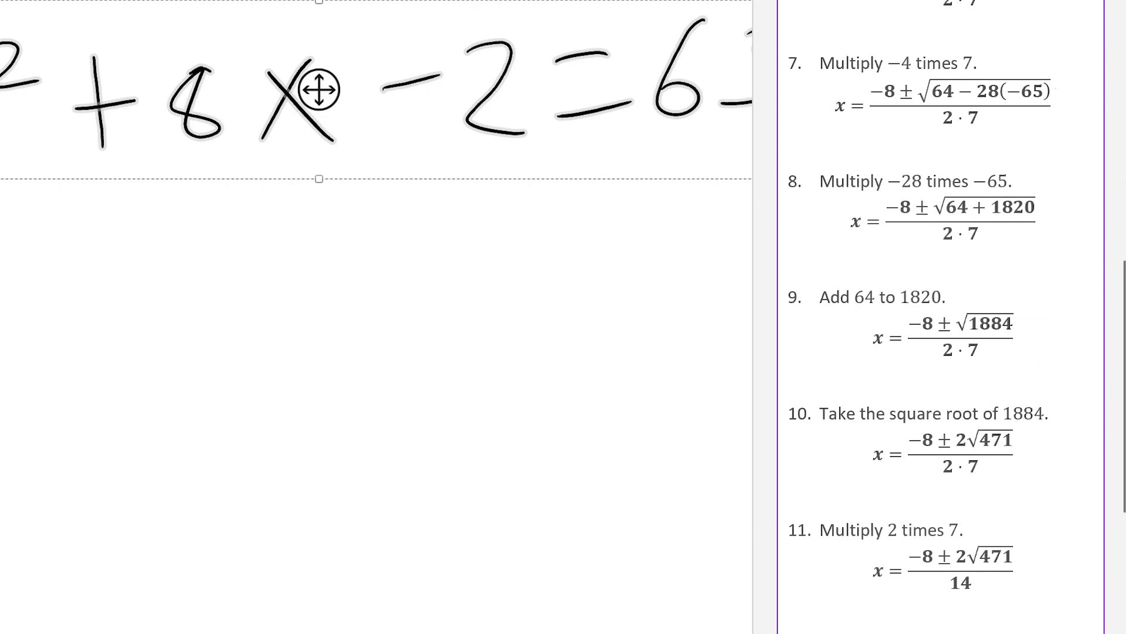
key(Down)
key(Down)
key(Down)
key(Down)
key(Down)
key(Up)
key(Up)
key(Up)
key(Up)
key(Up)
key(Up)
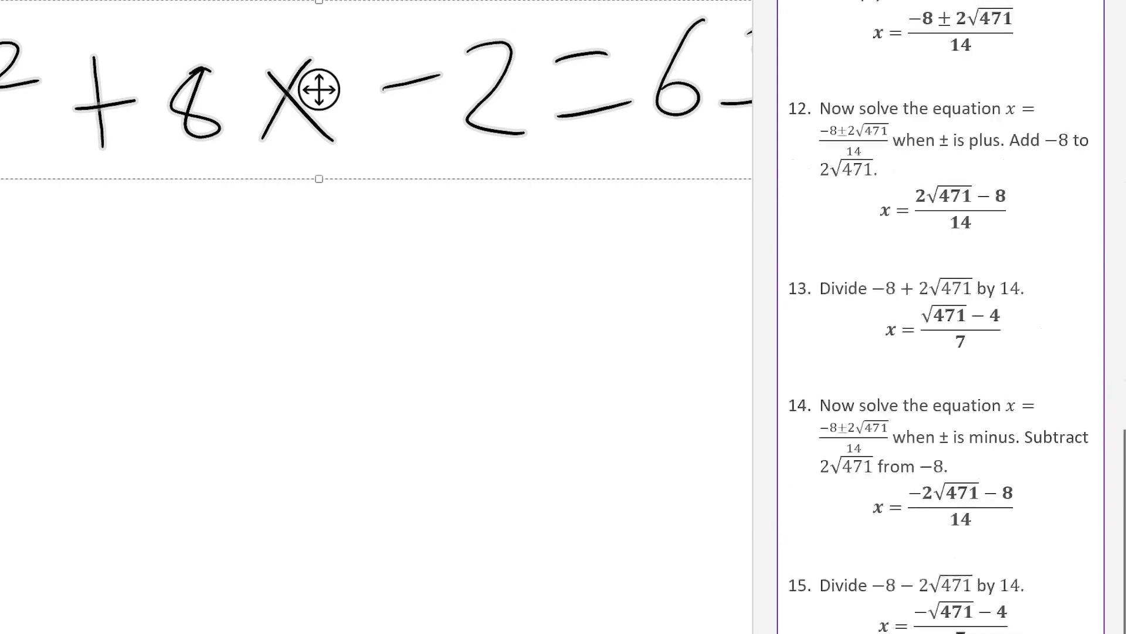
key(Up)
key(Up)
key(Up)
key(Up)
key(Up)
key(Up)
key(Up)
key(Up)
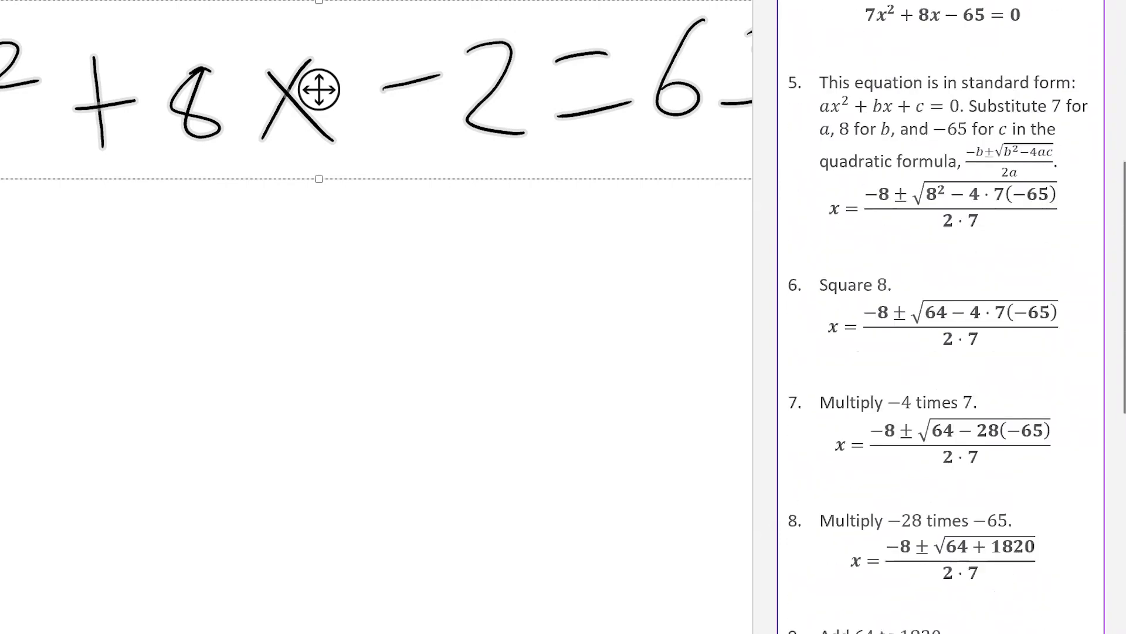
key(Up)
key(Up)
key(Up)
key(Up)
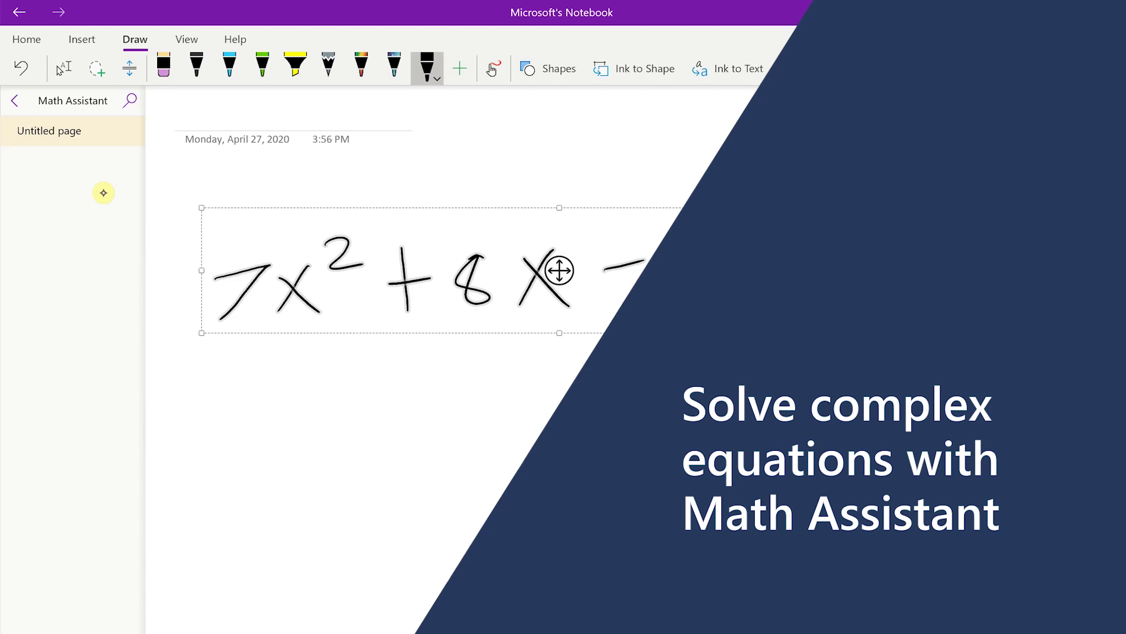
key(Up)
key(Up)
key(Up)
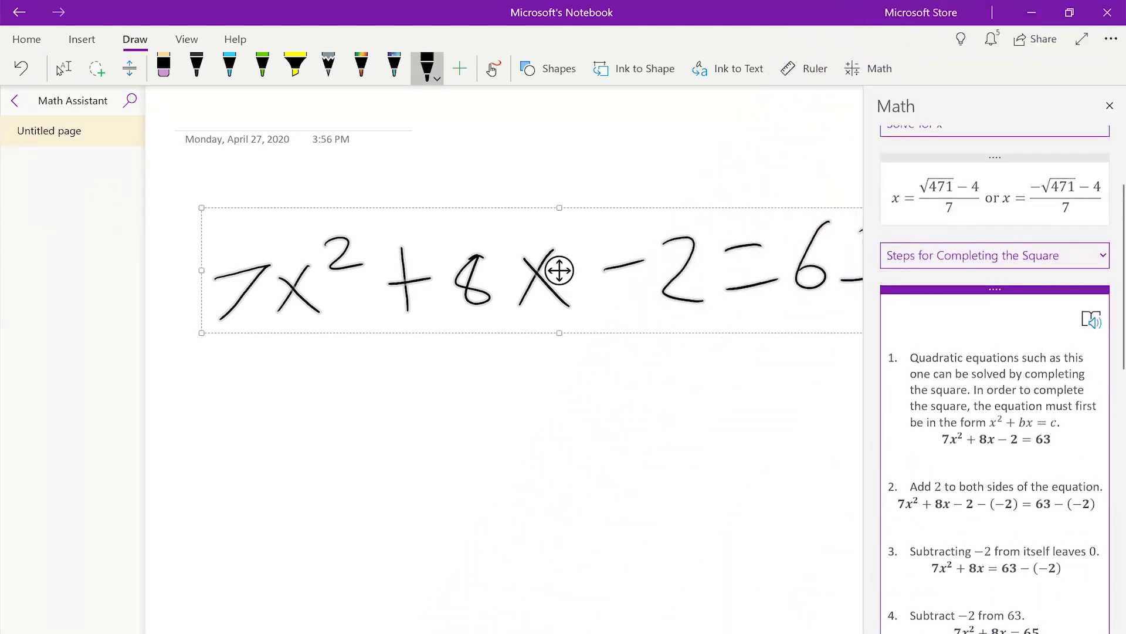